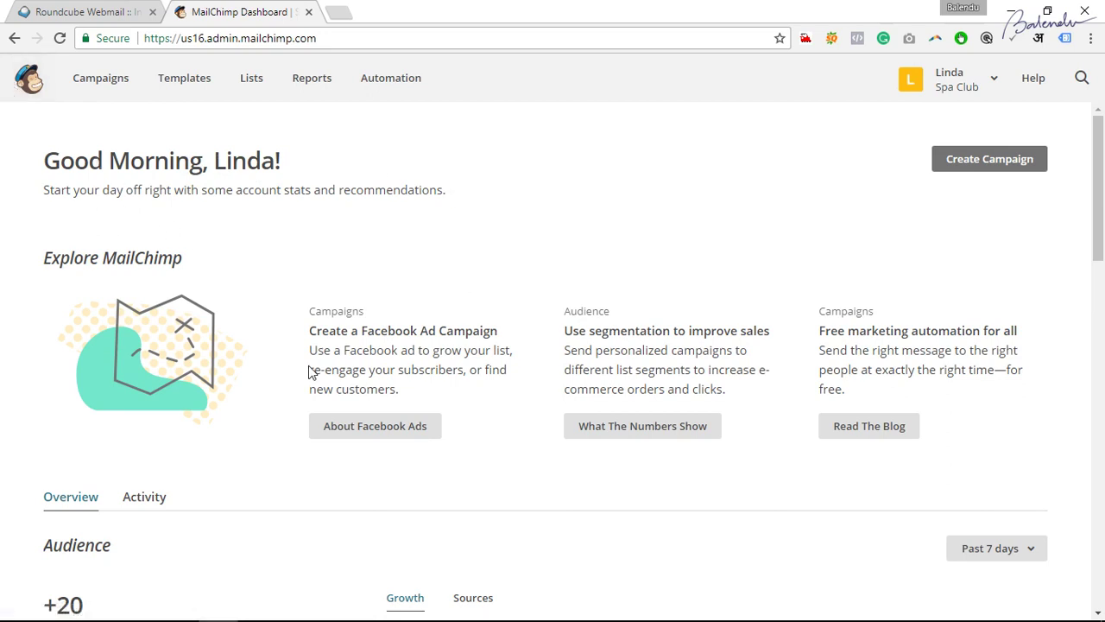
Open the Spa Club account page, check the webmail inbox, and return to MailChimp.
left_click(994, 78)
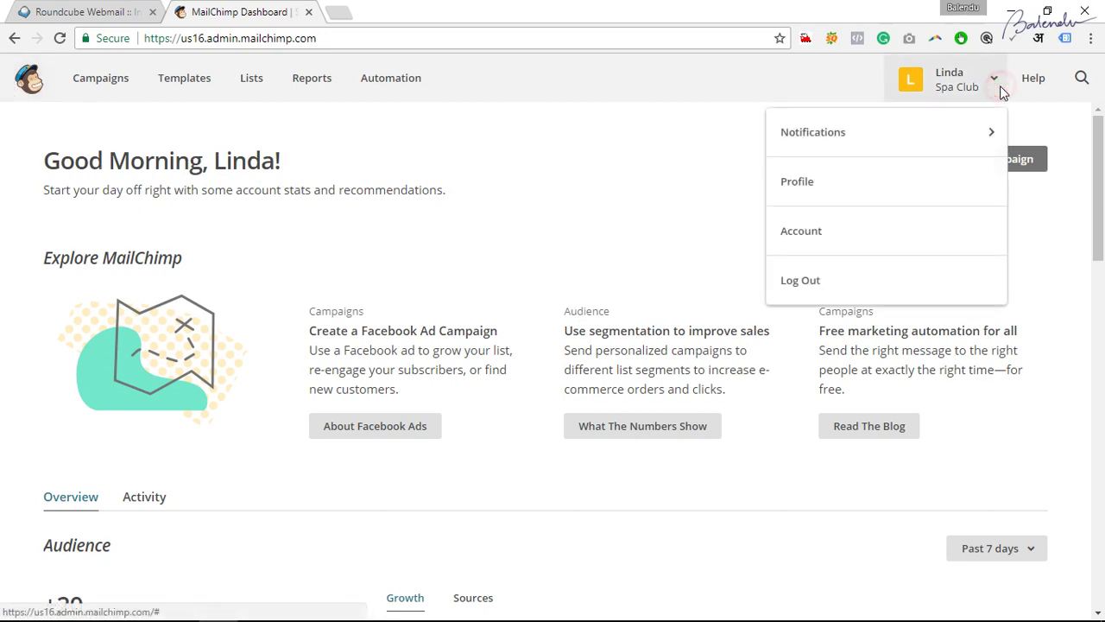
left_click(876, 246)
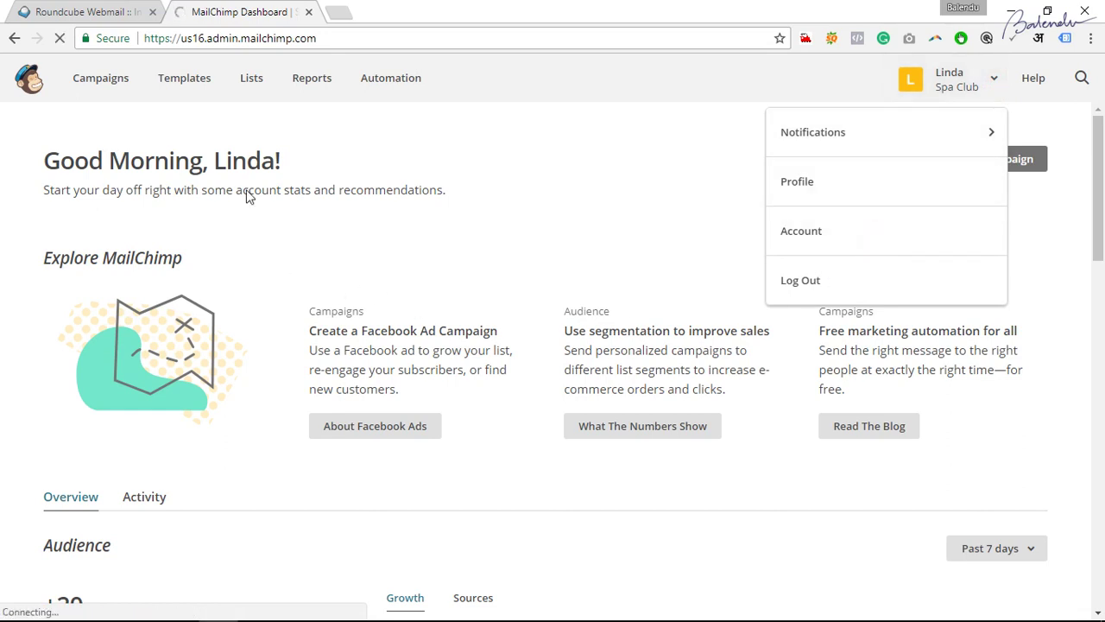
left_click(76, 12)
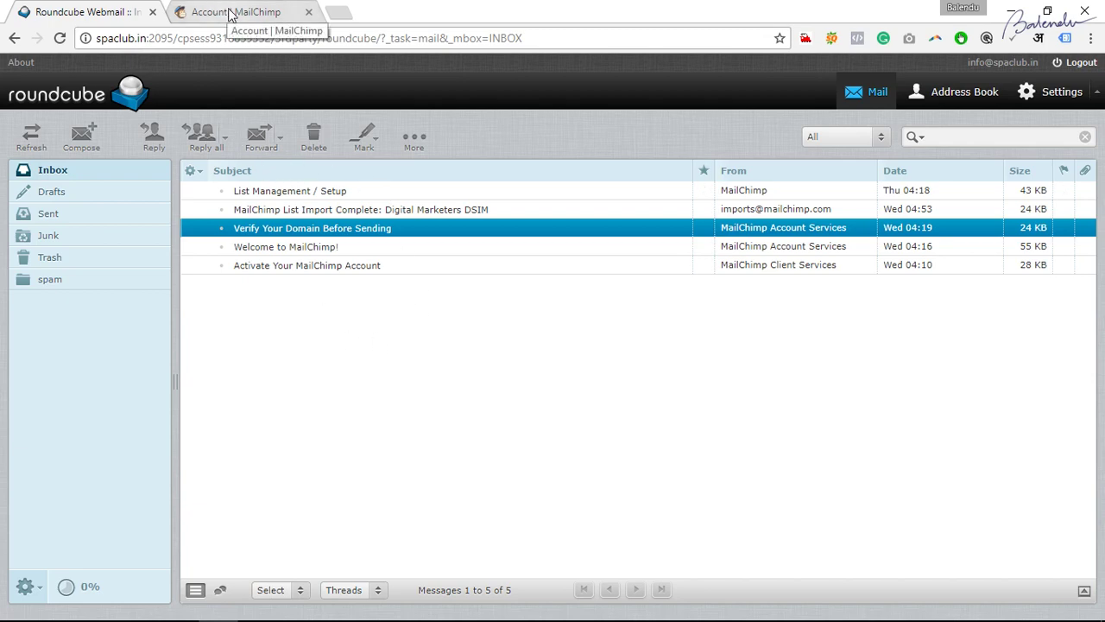
left_click(230, 14)
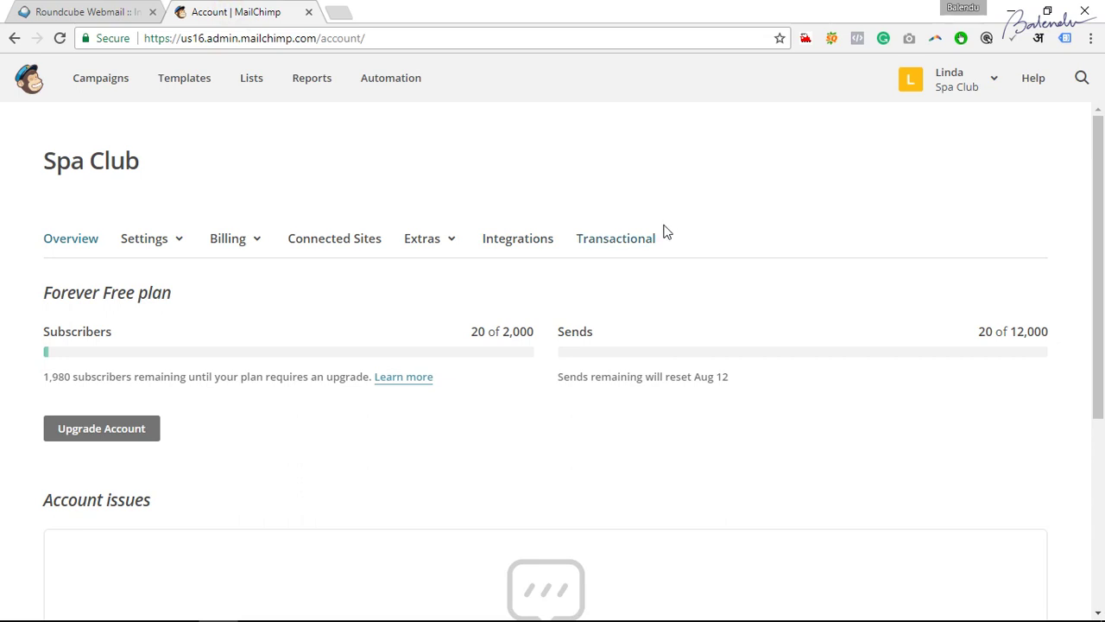
Go to the Verified domains page from the account settings options.
left_click(301, 234)
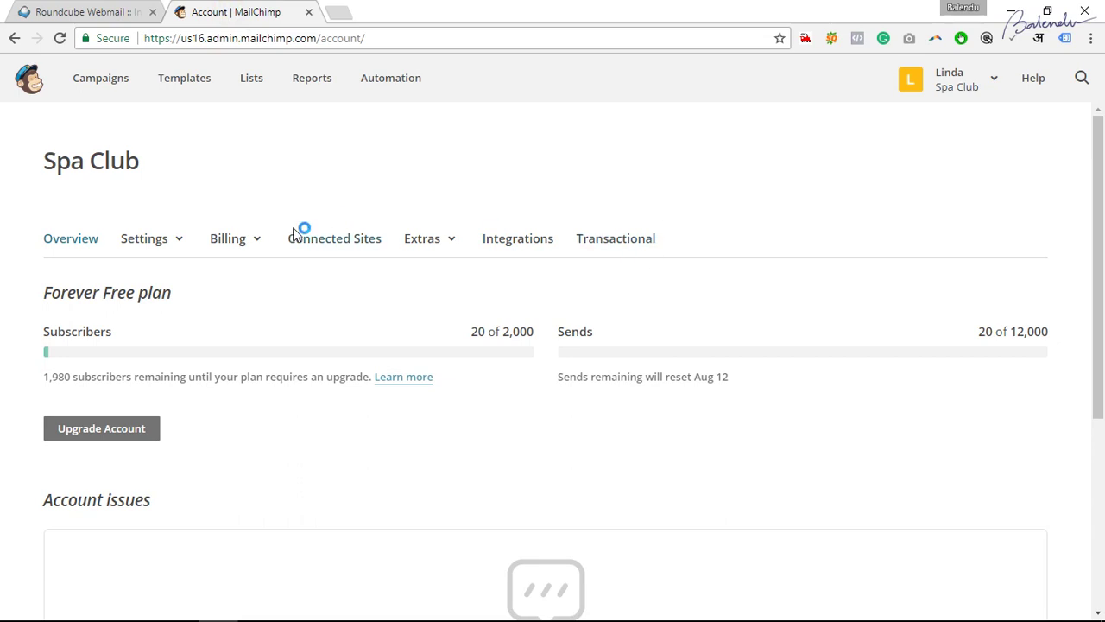
left_click(977, 93)
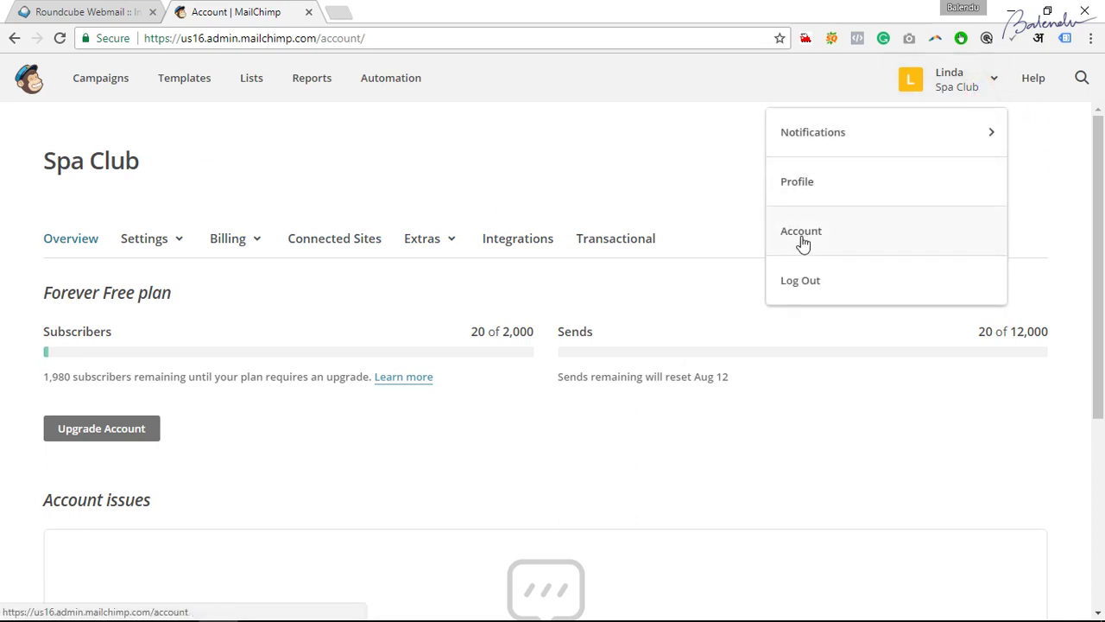
left_click(311, 192)
left_click(171, 245)
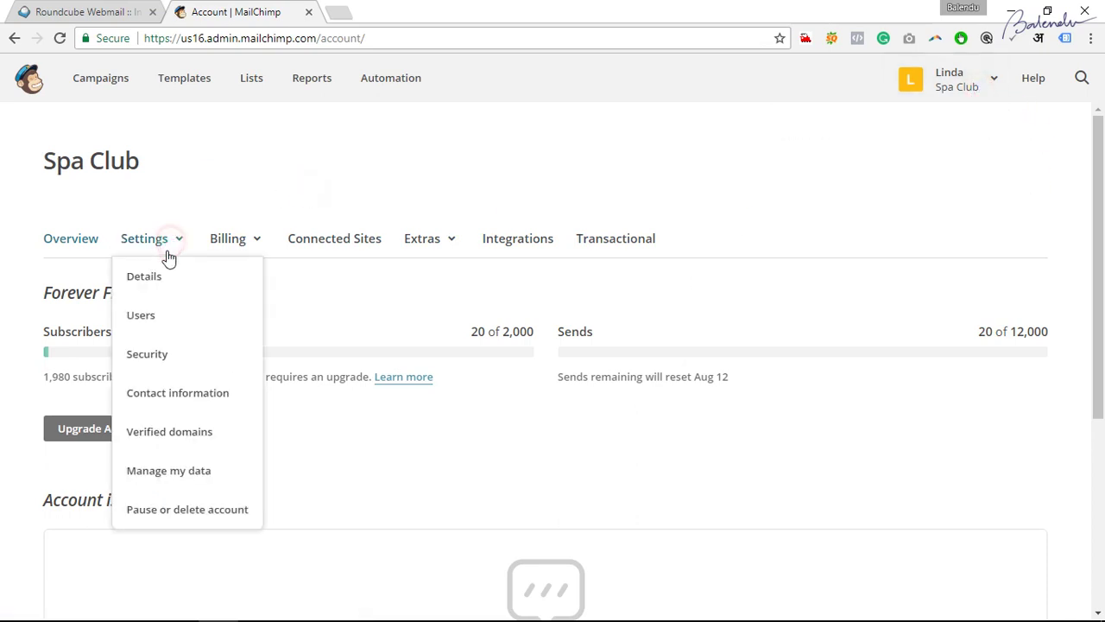
left_click(164, 449)
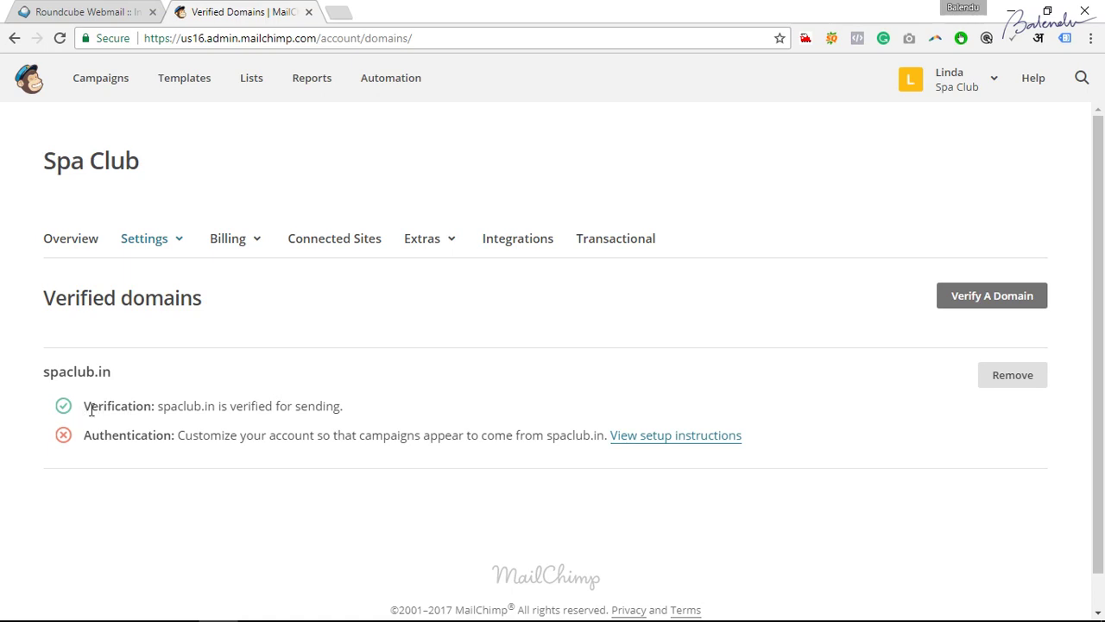
Review spaclub.in's verified-for-sending status and start verifying a new domain.
left_click_drag(84, 408, 229, 412)
left_click(302, 409)
left_click_drag(345, 408, 112, 406)
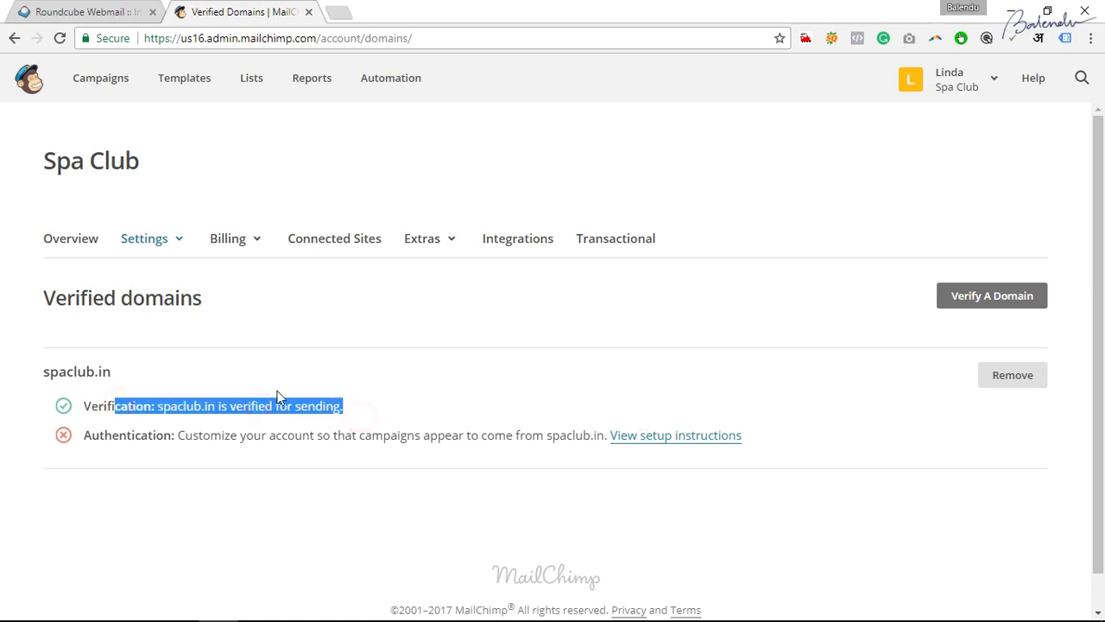
left_click(707, 387)
left_click(974, 300)
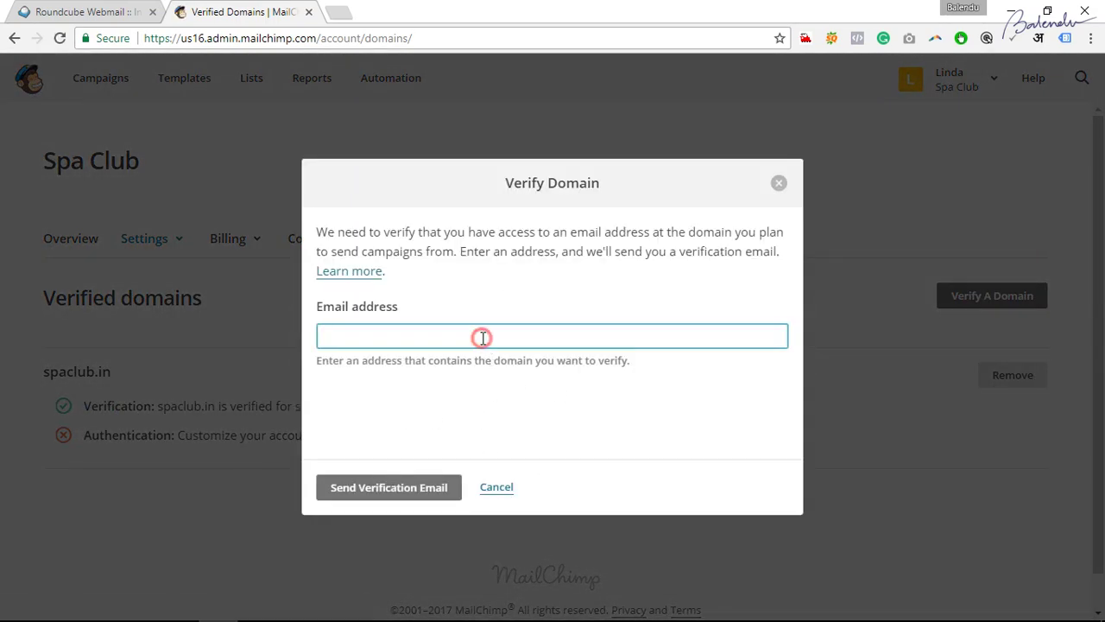
Enter the spaclub.in contact e-mail address in the verification form, then switch to webmail.
left_click(73, 11)
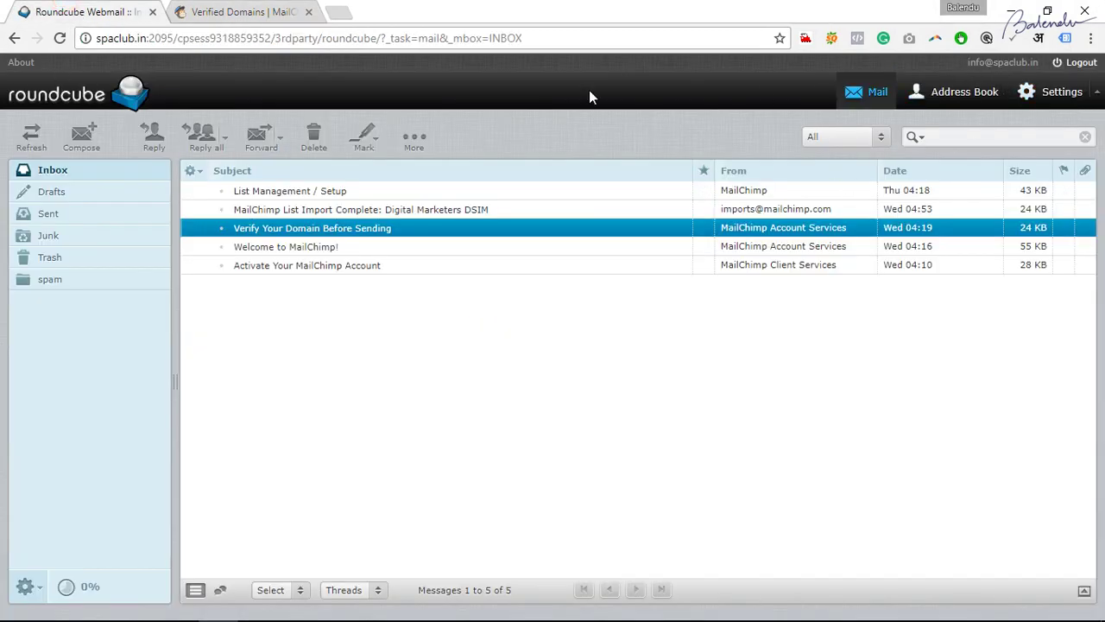
left_click(285, 11)
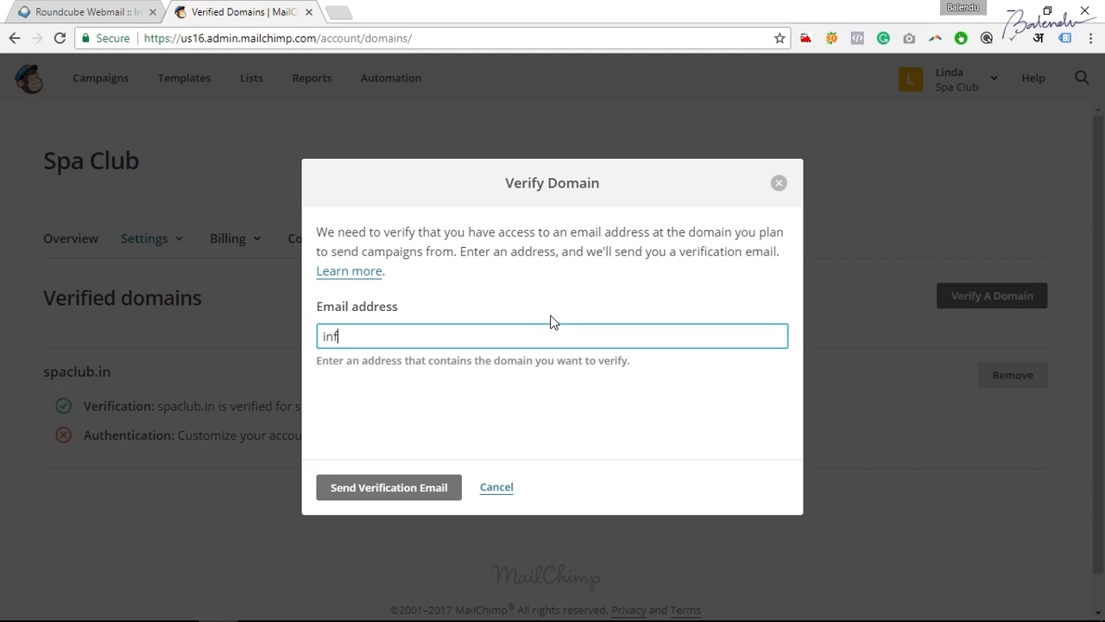
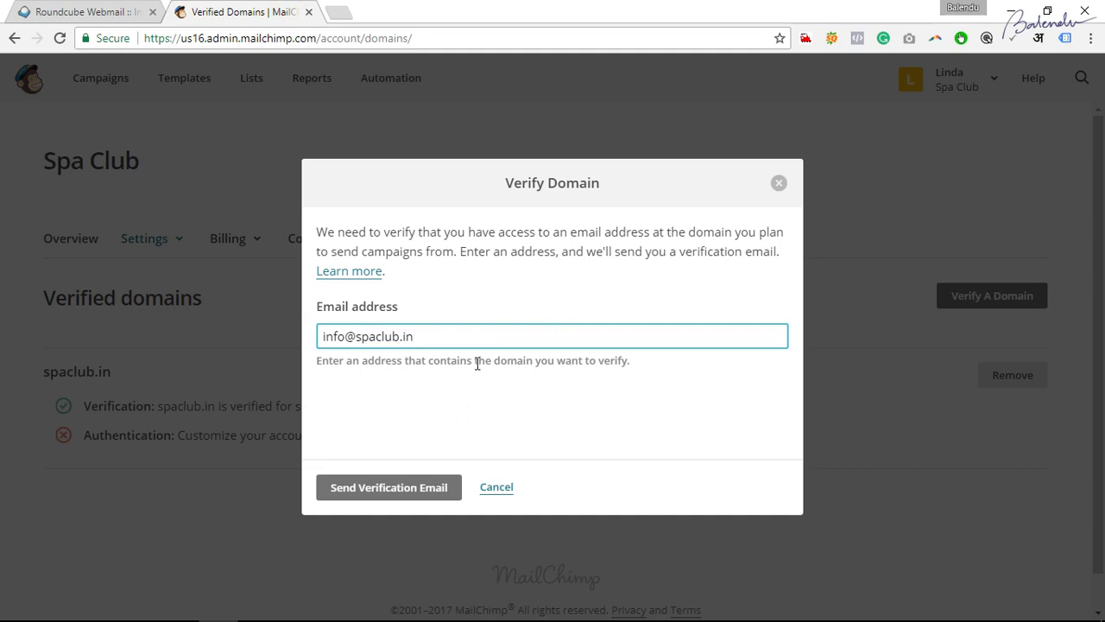
left_click_drag(481, 335, 334, 336)
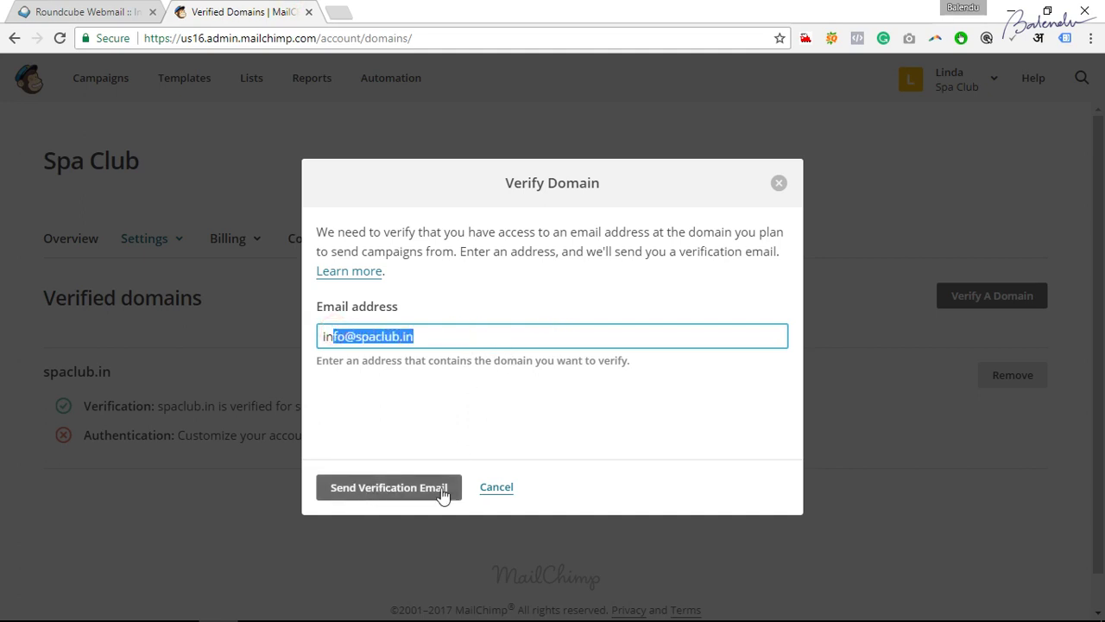
left_click(93, 12)
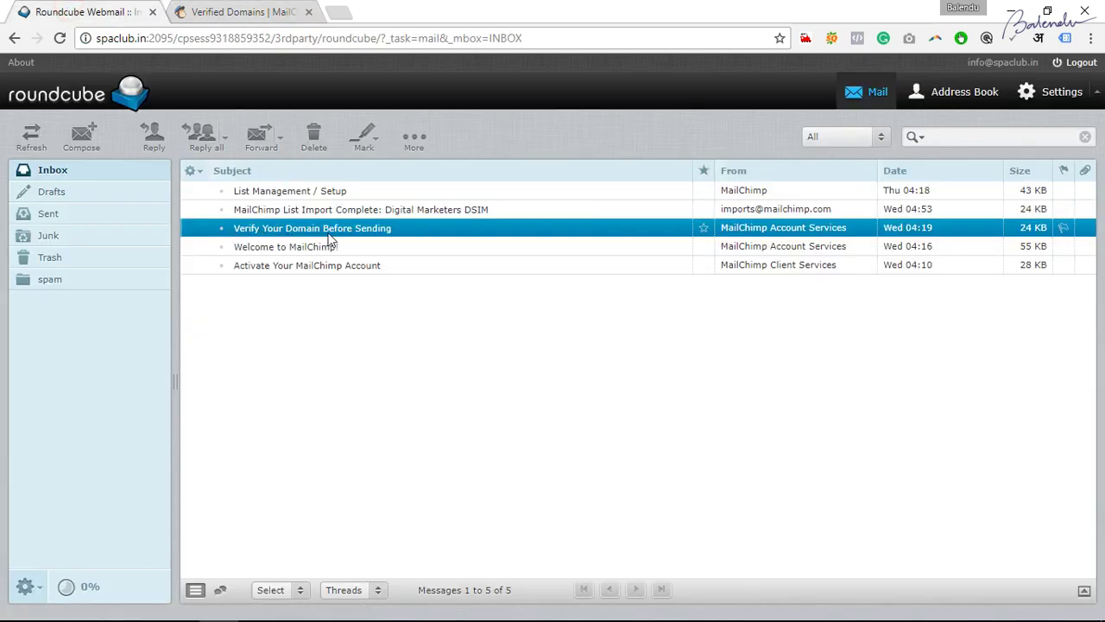
Open the 'Verify Your Domain Before Sending' email and highlight its verification code.
double_click(372, 228)
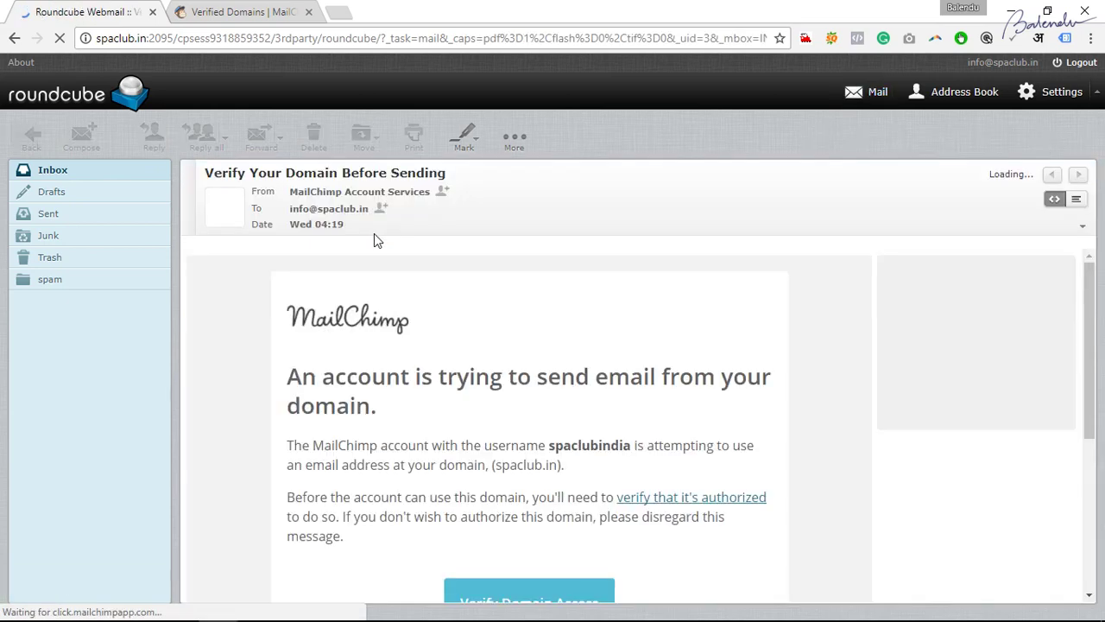
scroll(691, 410, "down", 2)
scroll(731, 420, "down", 2)
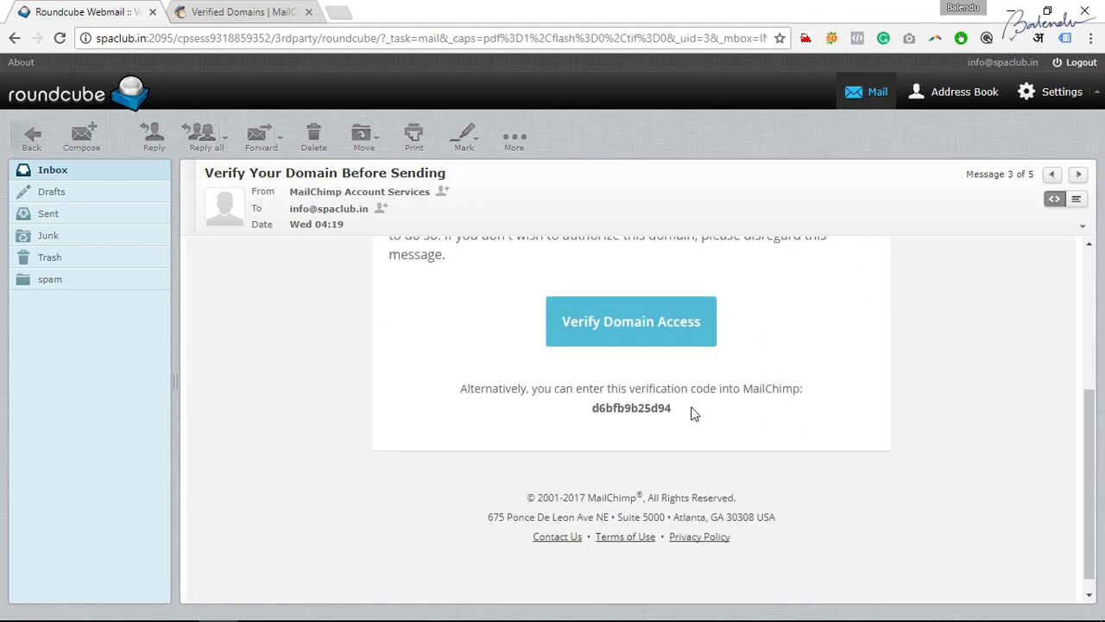
scroll(731, 420, "up", 4)
scroll(730, 419, "down", 4)
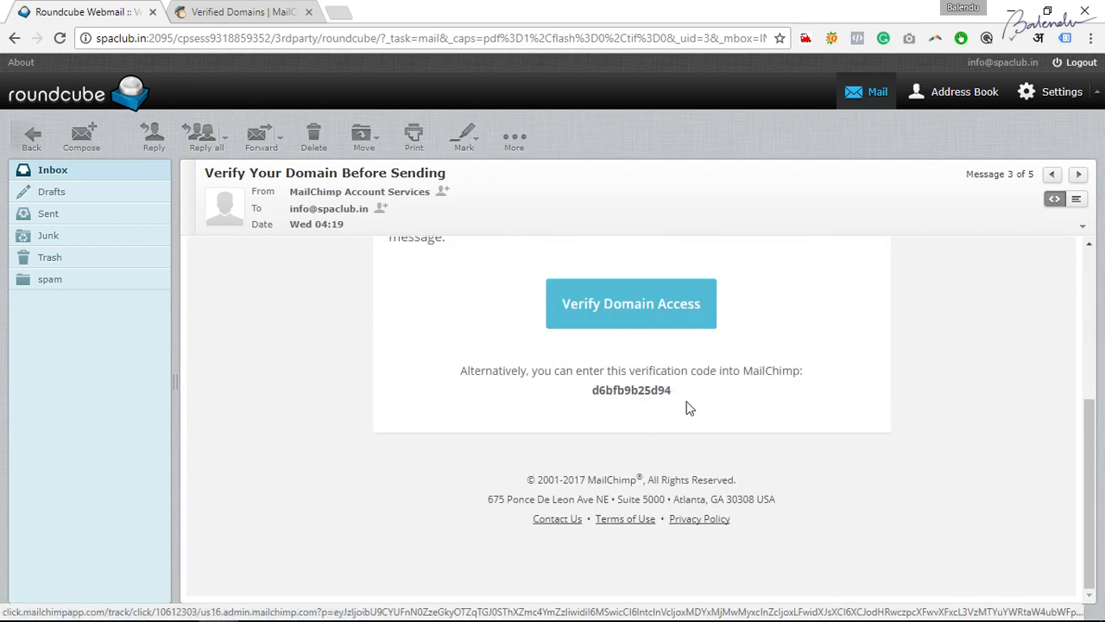
left_click(594, 391)
left_click_drag(594, 391, 665, 389)
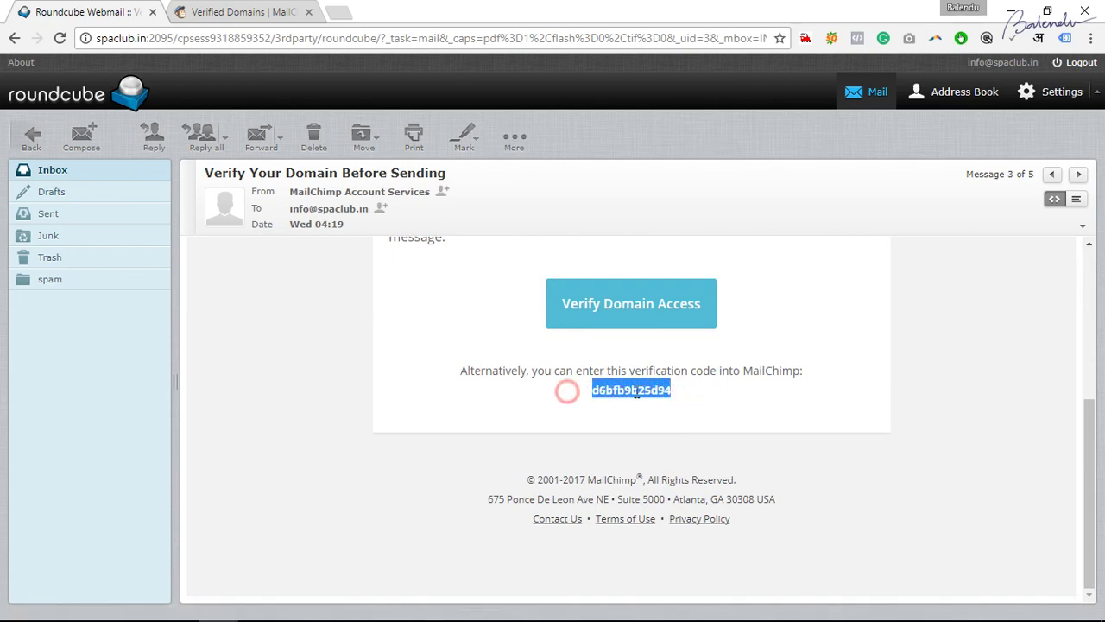
Go back to MailChimp and close the domain verification form.
left_click(270, 10)
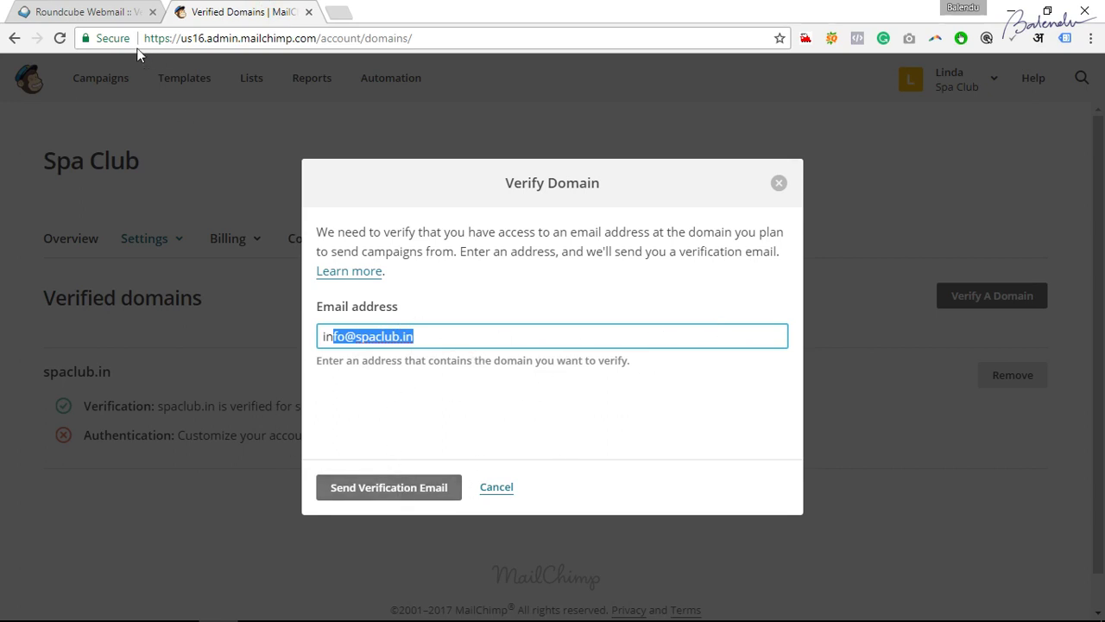
left_click(76, 11)
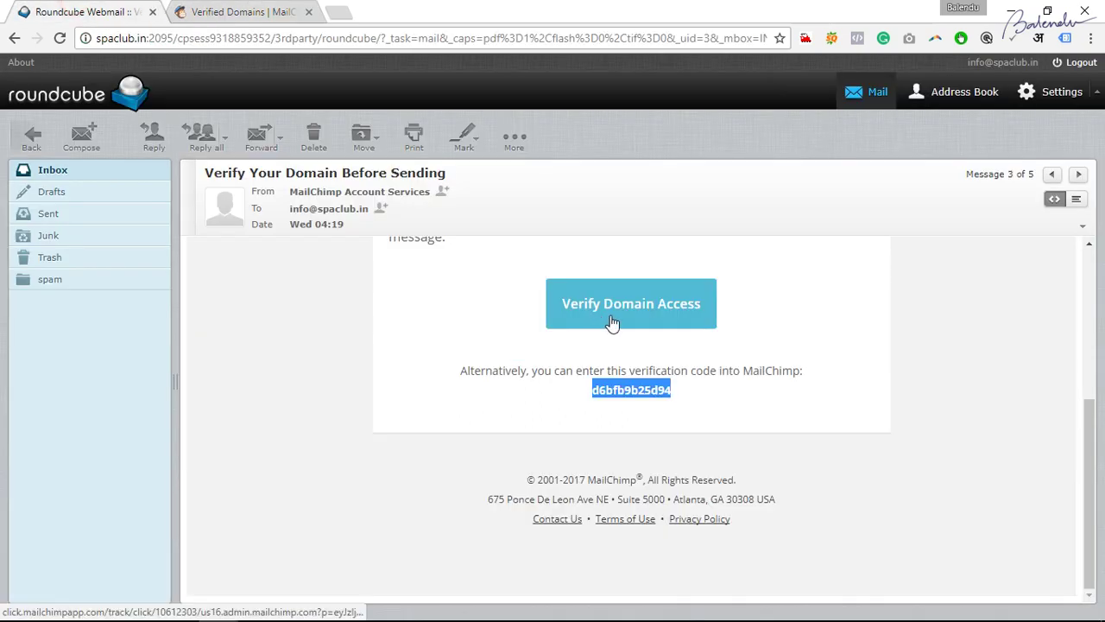
left_click(271, 7)
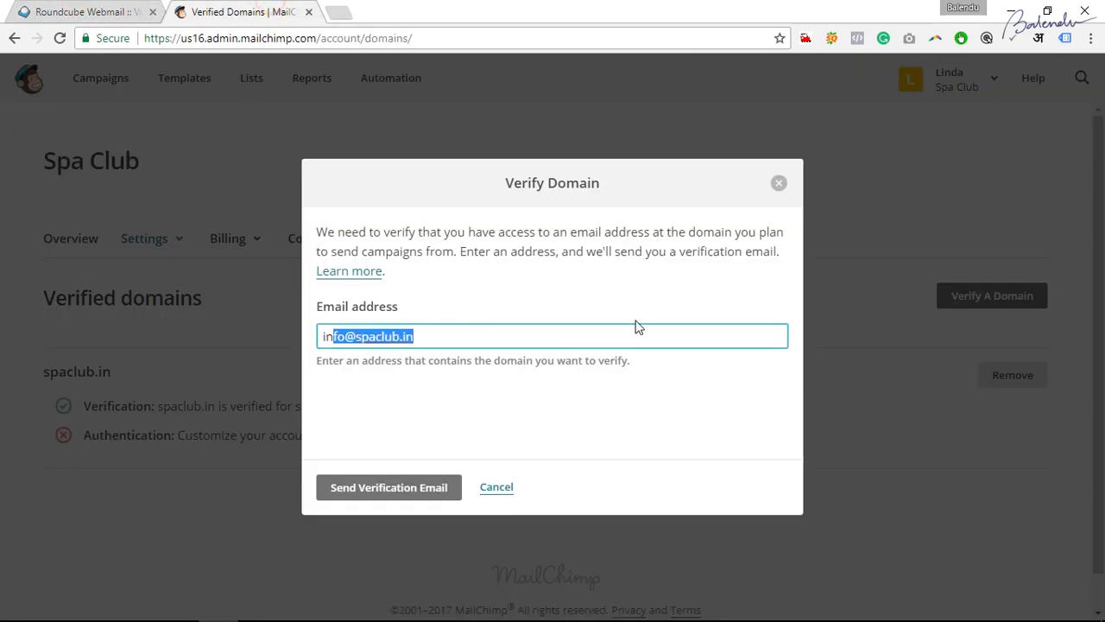
left_click(779, 186)
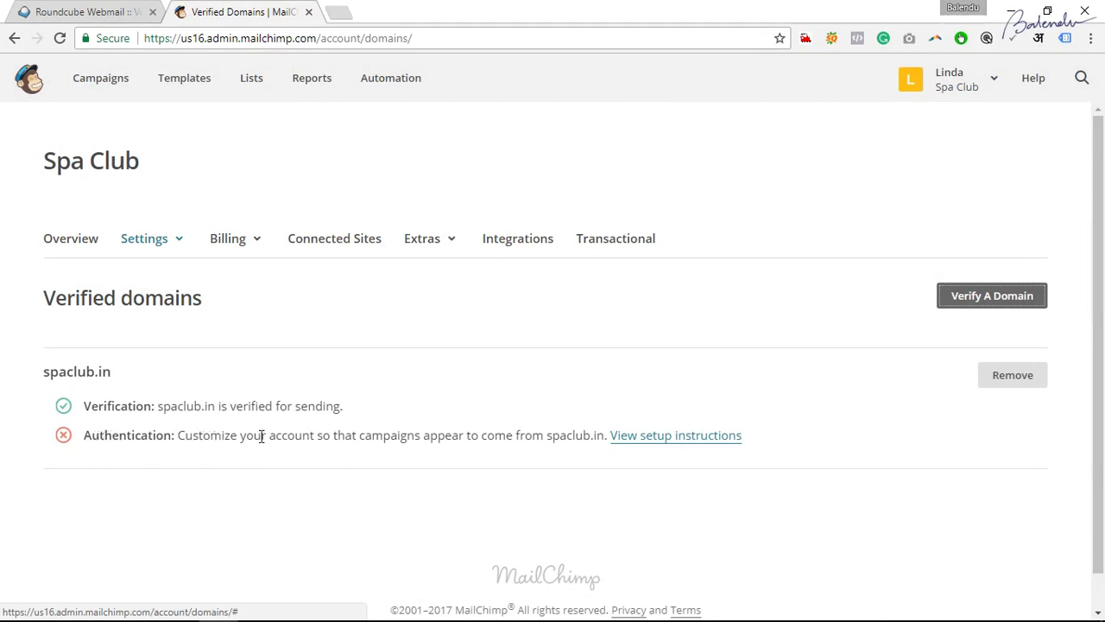
Note spaclub.in's authentication status, then review the Part 2 notes in Word.
left_click_drag(122, 436, 207, 439)
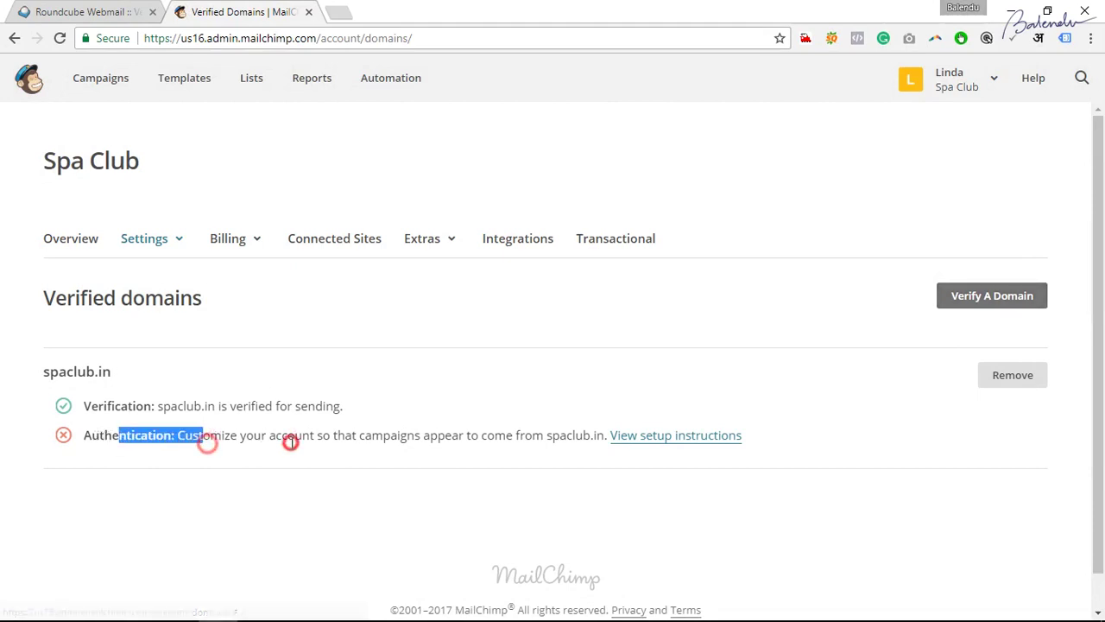
left_click(290, 442)
mouse_move(285, 618)
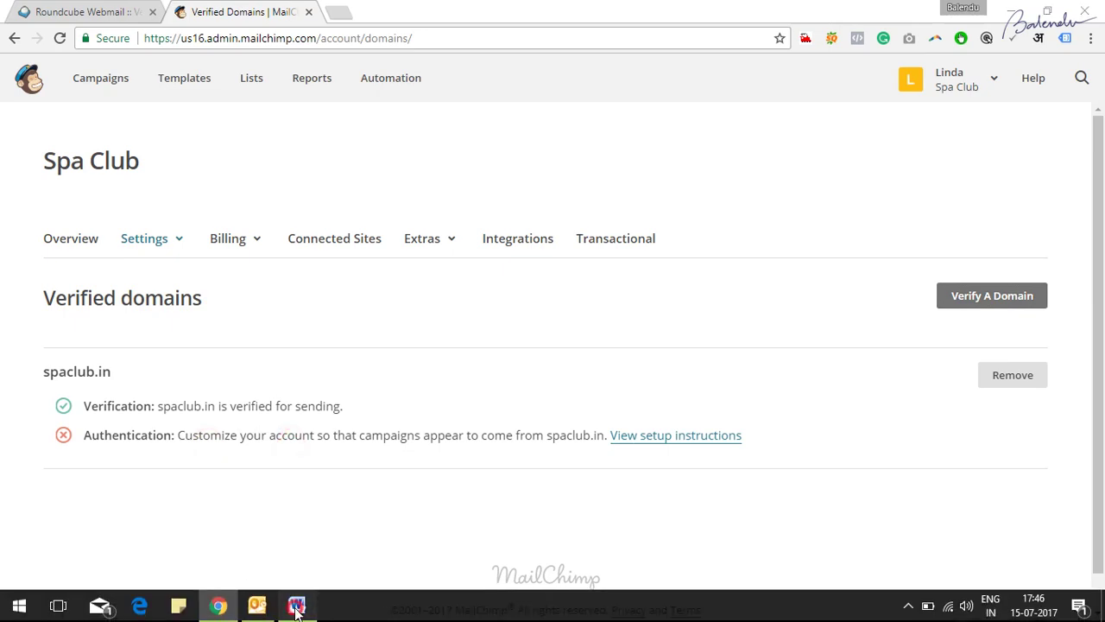
left_click(296, 605)
scroll(345, 341, "down", 2)
scroll(345, 341, "down", 4)
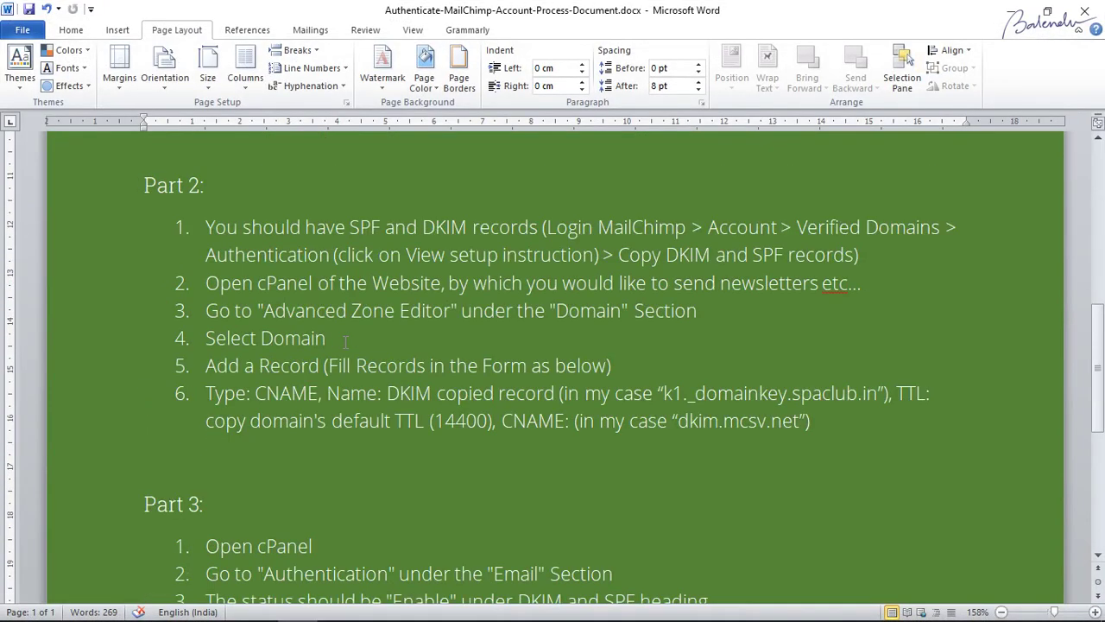
scroll(263, 369, "up", 2)
left_click_drag(164, 210, 277, 301)
left_click(291, 323)
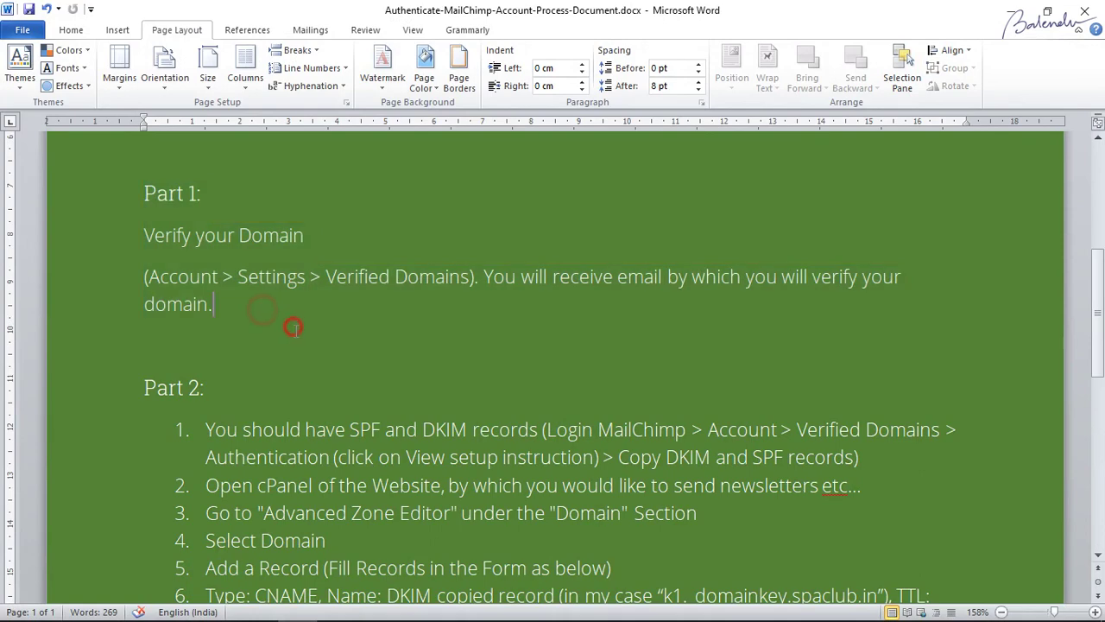
scroll(316, 360, "down", 2)
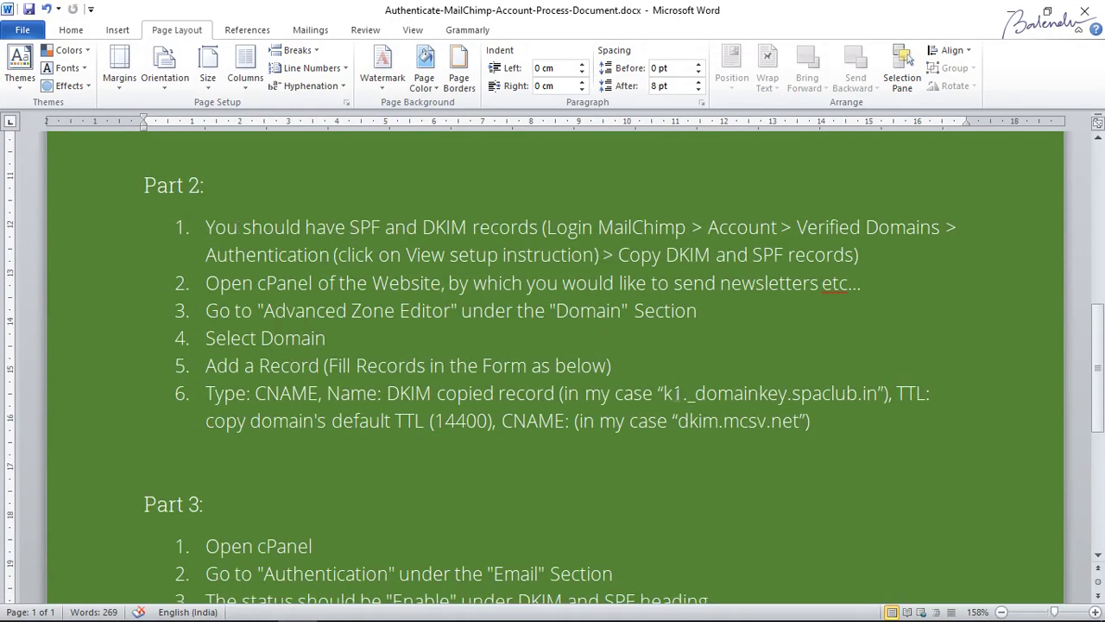
Check the Login MailChimp and View setup steps, then open spaclub.in's DNS setup instructions.
key("alt+Tab")
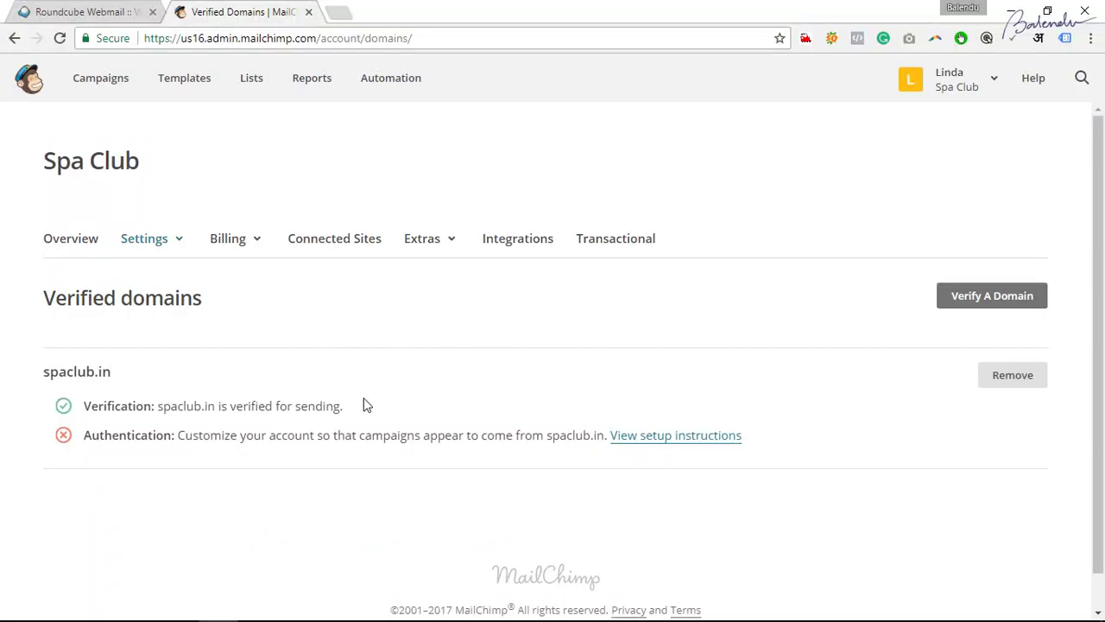
key("alt+Tab")
left_click_drag(545, 227, 672, 227)
left_click(671, 227)
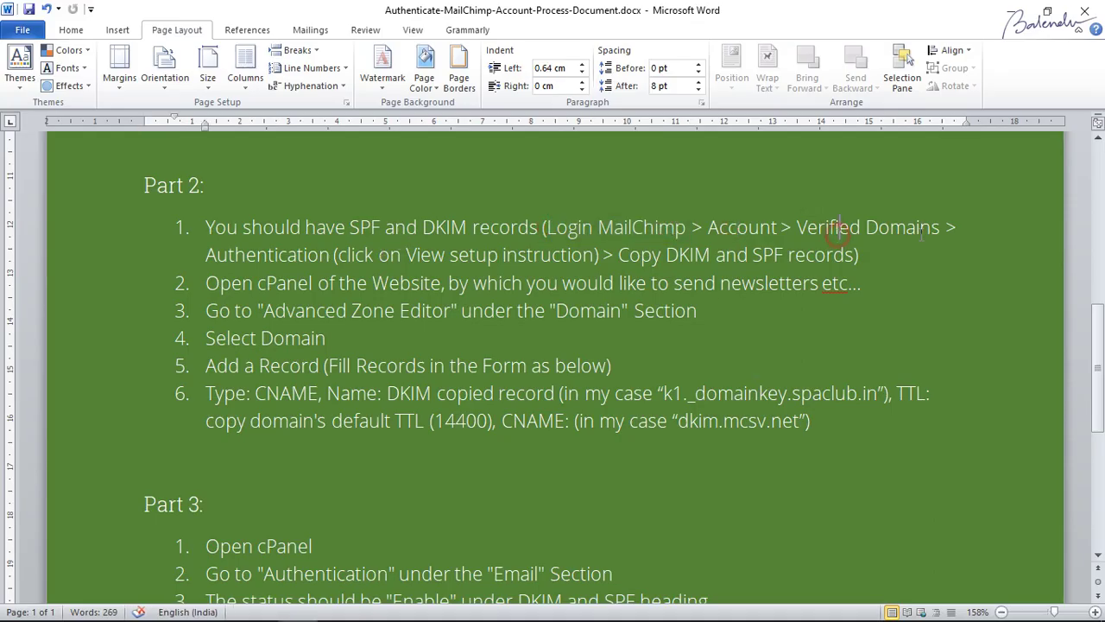
left_click_drag(441, 257, 587, 257)
key("alt+Tab")
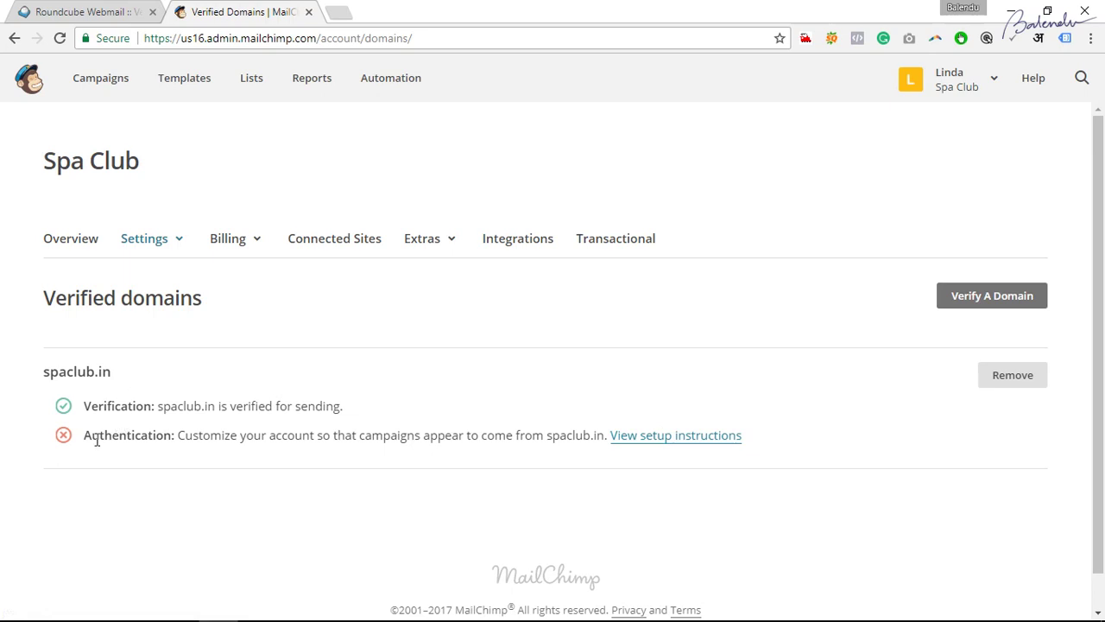
left_click(674, 438)
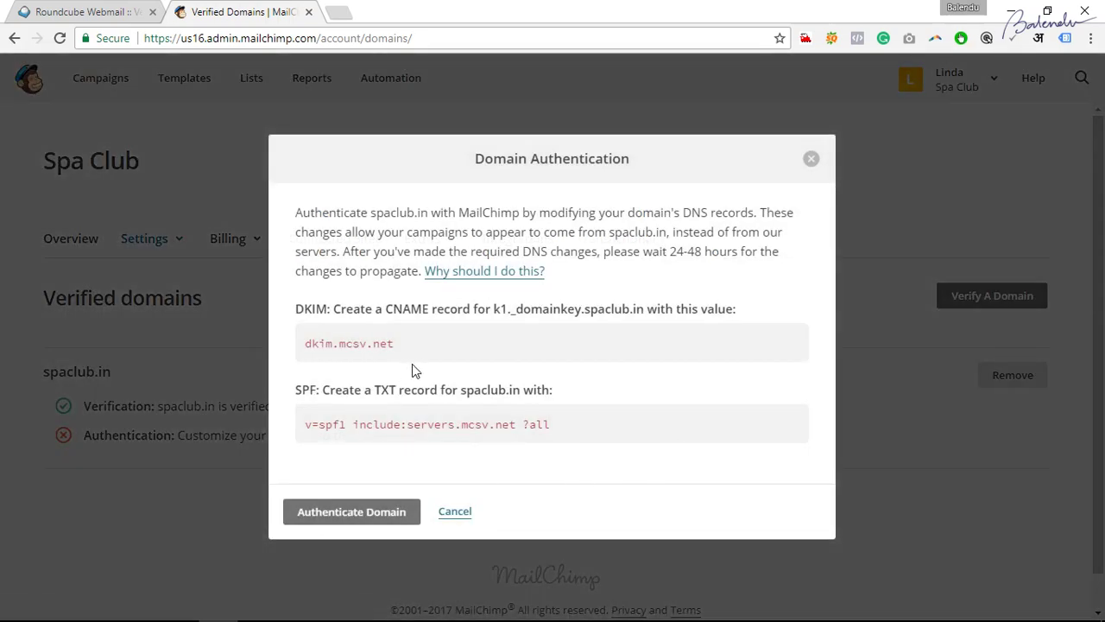
Select the DKIM host name k1._domainkey.spaclub.in in the Domain Authentication dialog.
left_click_drag(396, 344, 291, 346)
left_click_drag(554, 424, 277, 424)
left_click(639, 424)
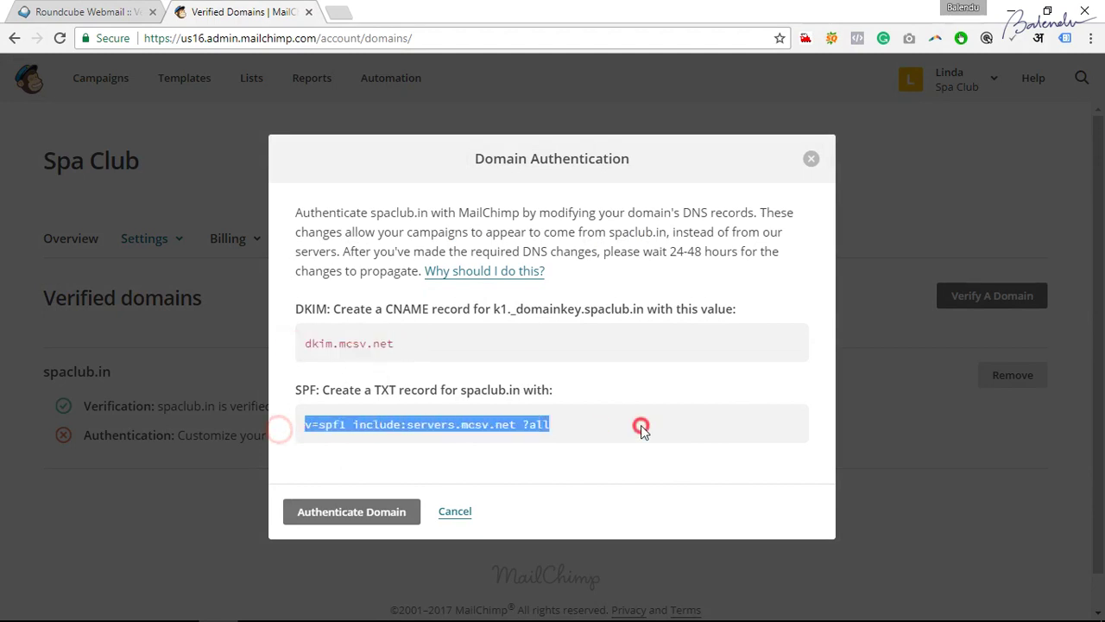
left_click_drag(492, 309, 646, 311)
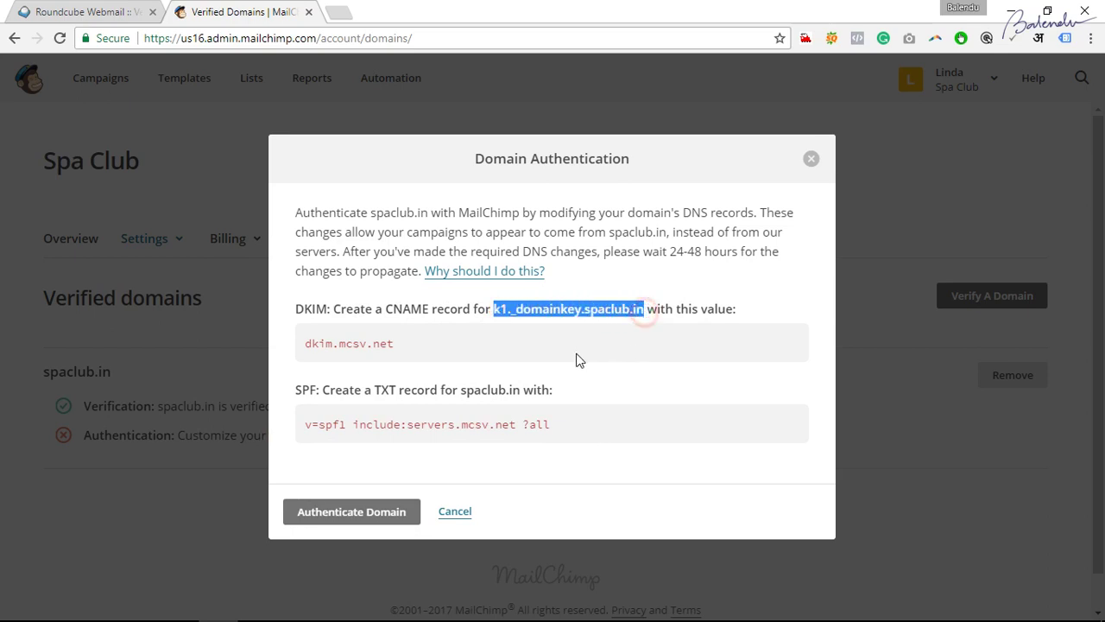
left_click(598, 313)
left_click_drag(646, 309, 597, 312)
left_click(597, 312)
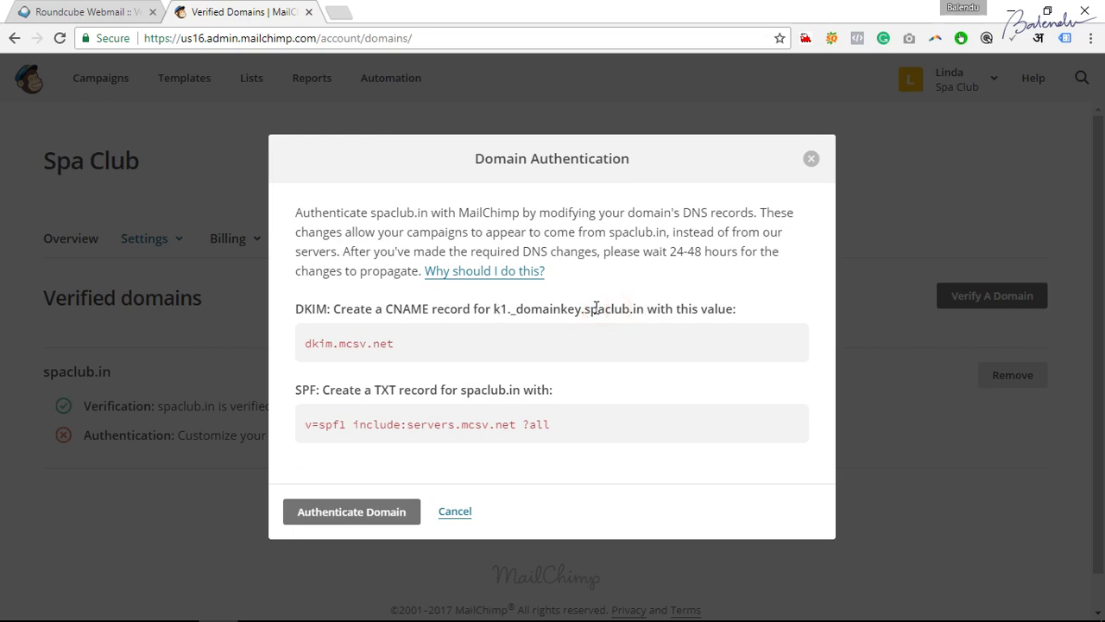
left_click_drag(584, 311, 645, 316)
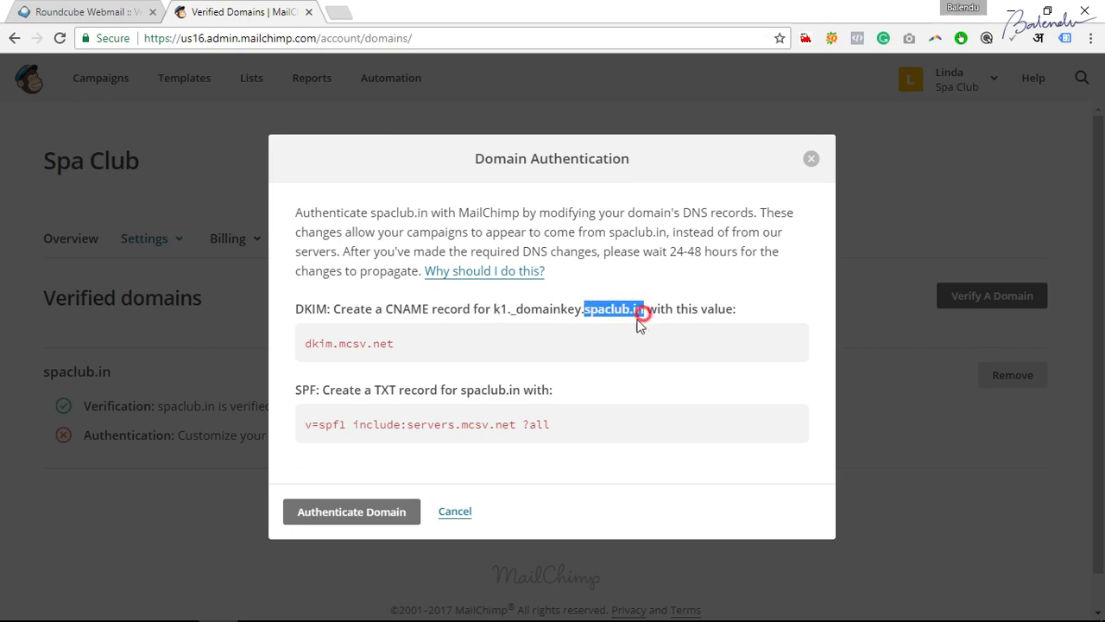
left_click(536, 313)
left_click_drag(494, 311, 493, 309)
left_click(350, 343)
Select the DKIM value dkim.mcsv.net and the SPF record's servers.mcsv.net, then return to webmail.
left_click_drag(404, 343, 311, 345)
left_click(308, 346)
left_click_drag(400, 348, 296, 346)
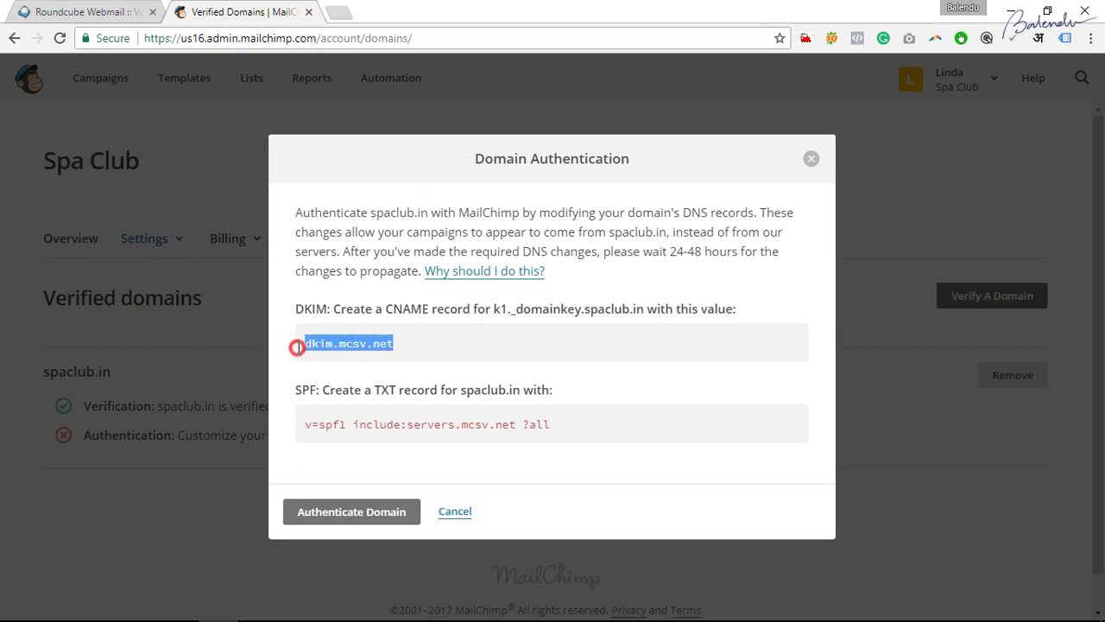
left_click_drag(390, 349, 292, 344)
left_click_drag(308, 425, 565, 425)
left_click(599, 427)
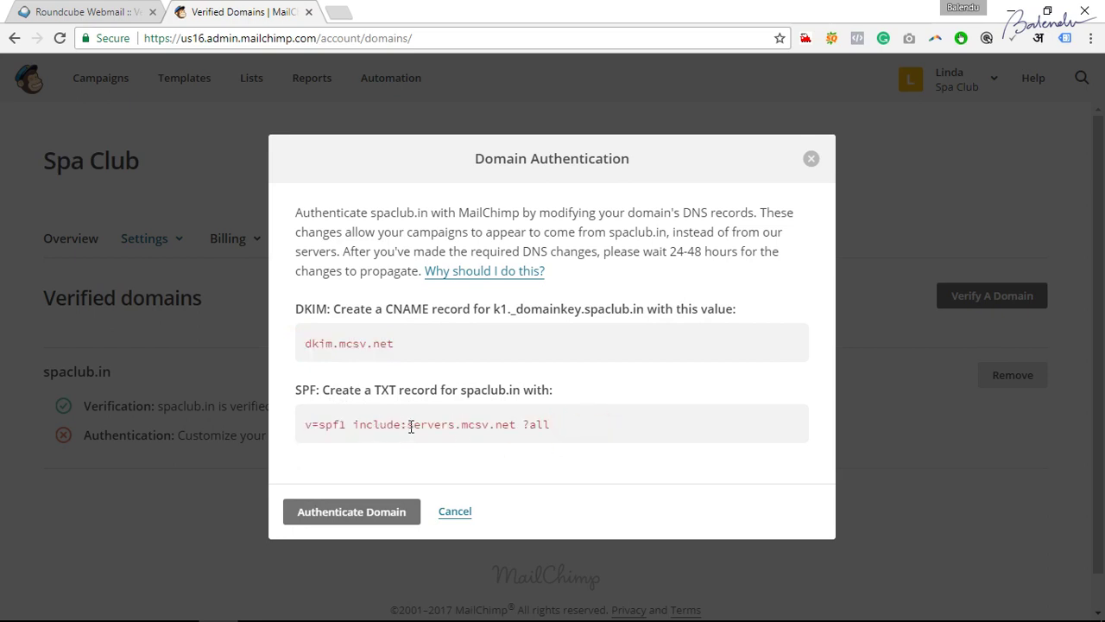
left_click_drag(409, 427, 518, 425)
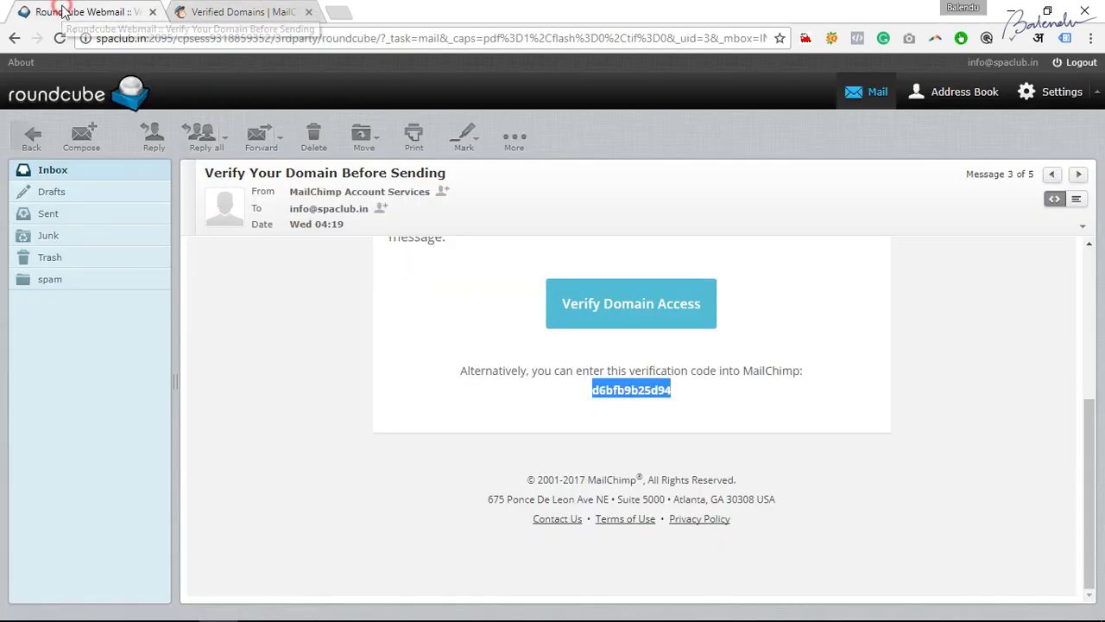
left_click(65, 12)
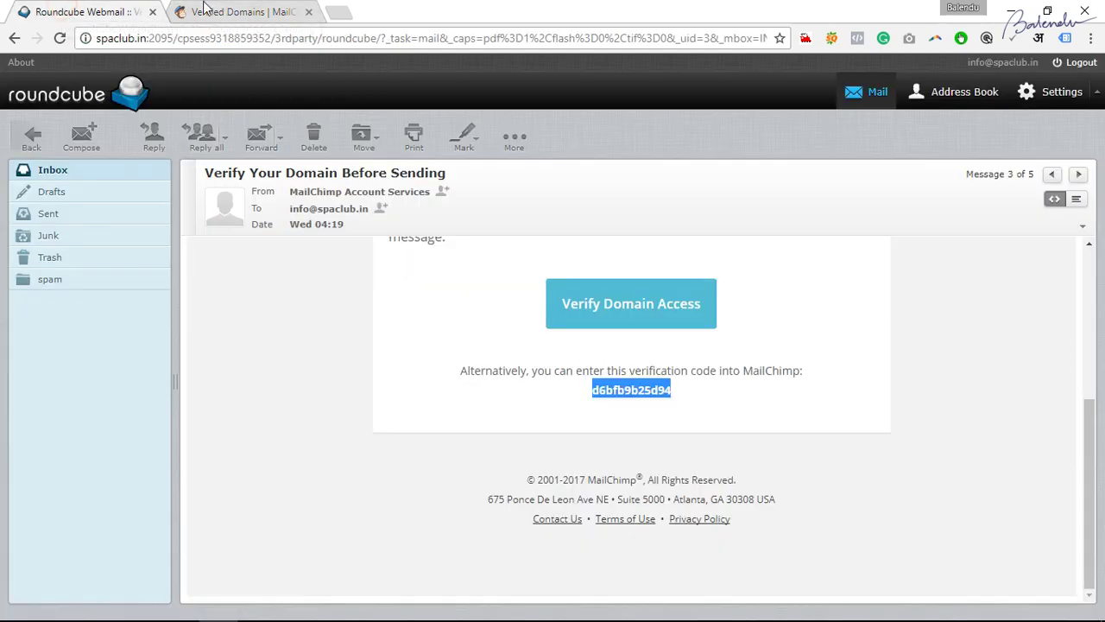
Load spaclub.in/cpanel in a new browser tab.
left_click(340, 14)
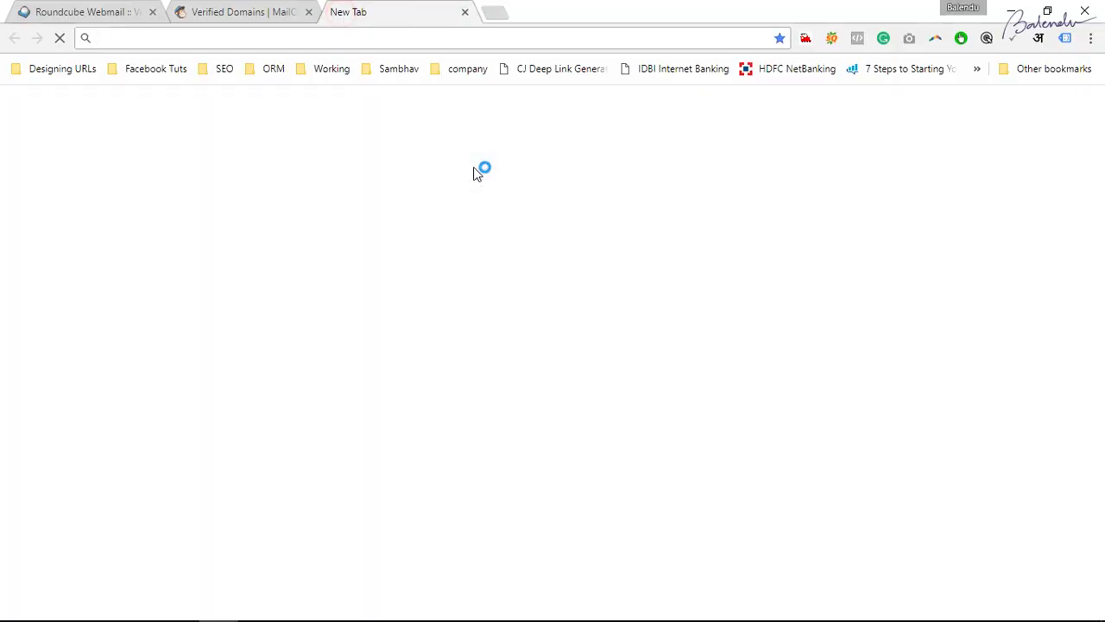
type("spaclub.in/cpanel")
key("Return")
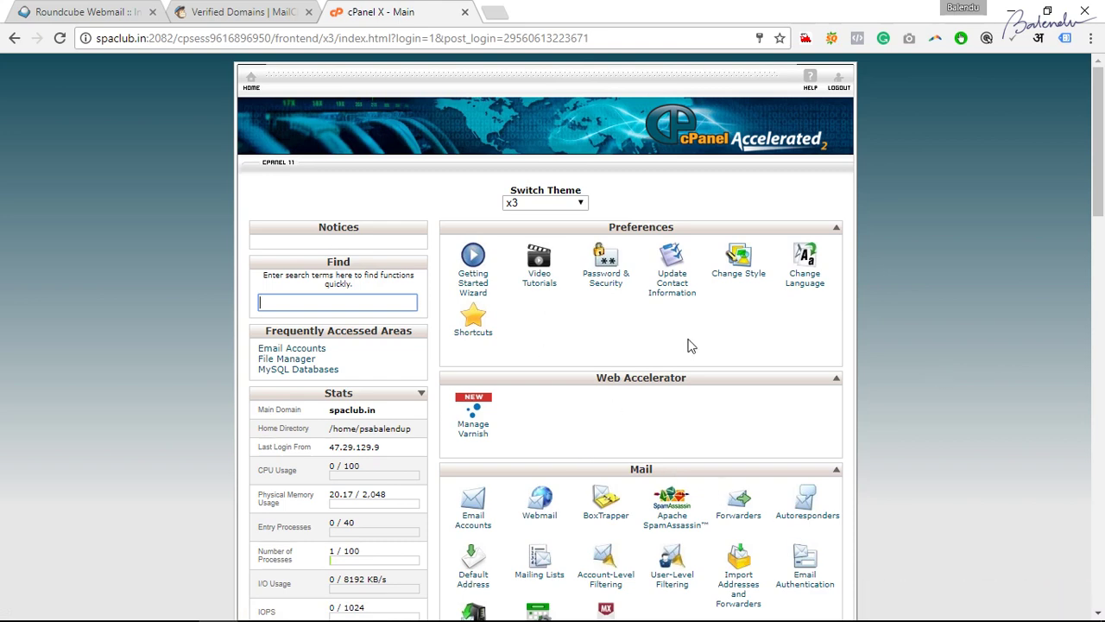
key("alt+Tab")
key("alt+Tab")
key("alt+Tab")
key("Tab")
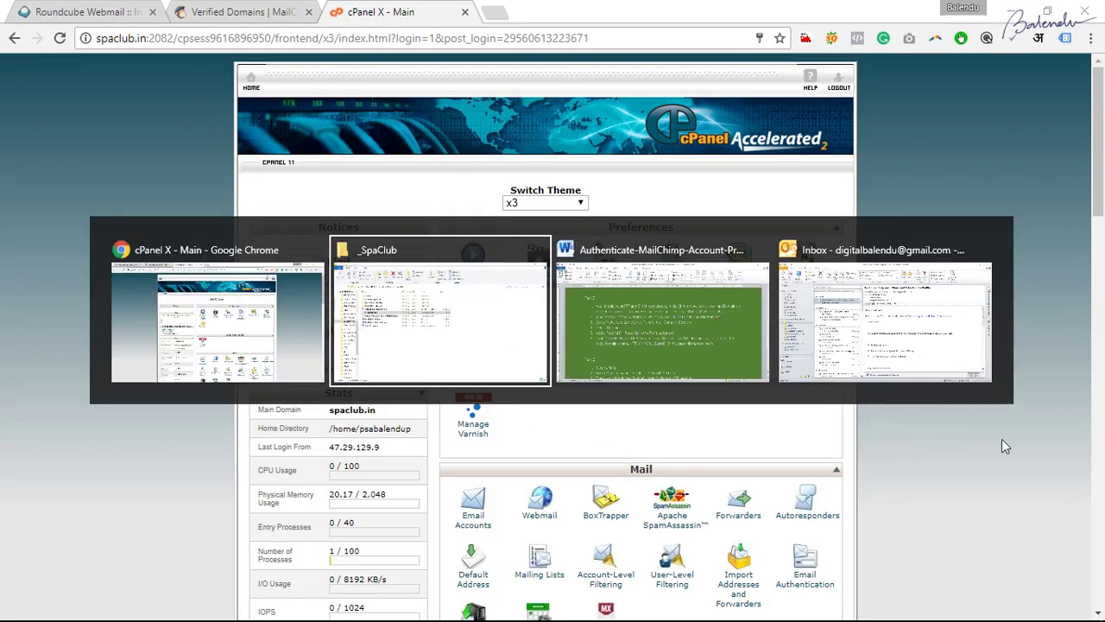
left_click(355, 281)
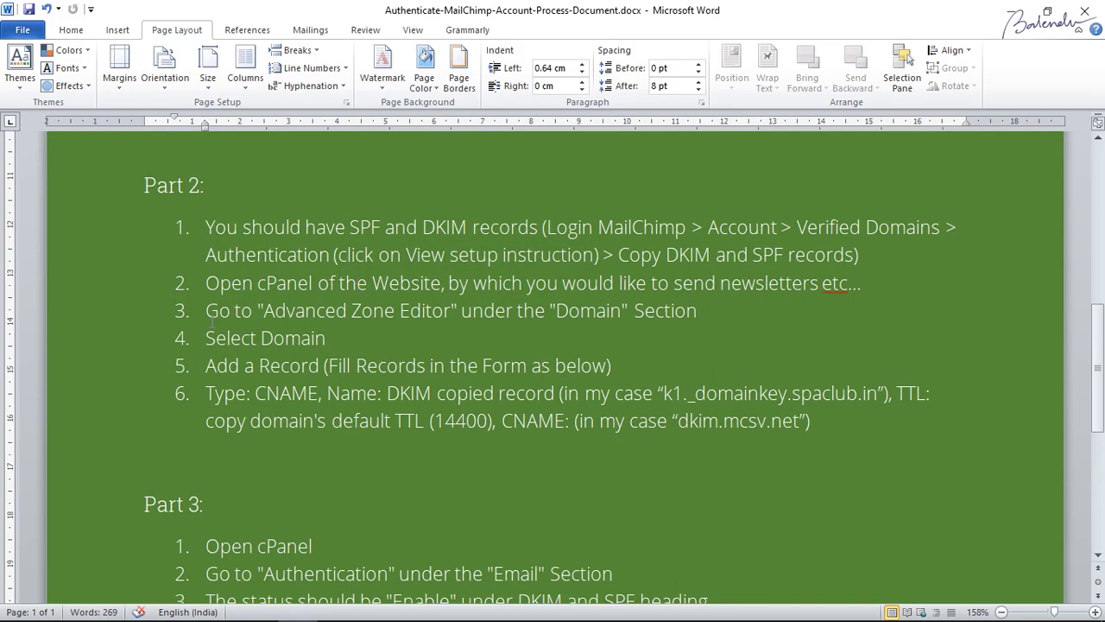
key("alt+Tab")
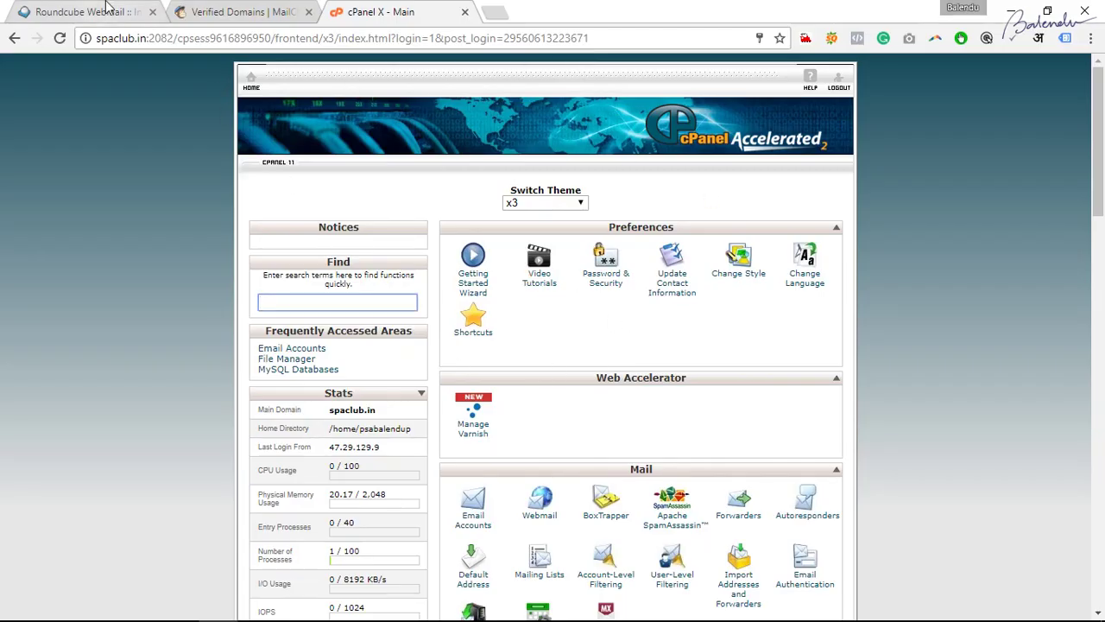
left_click(90, 9)
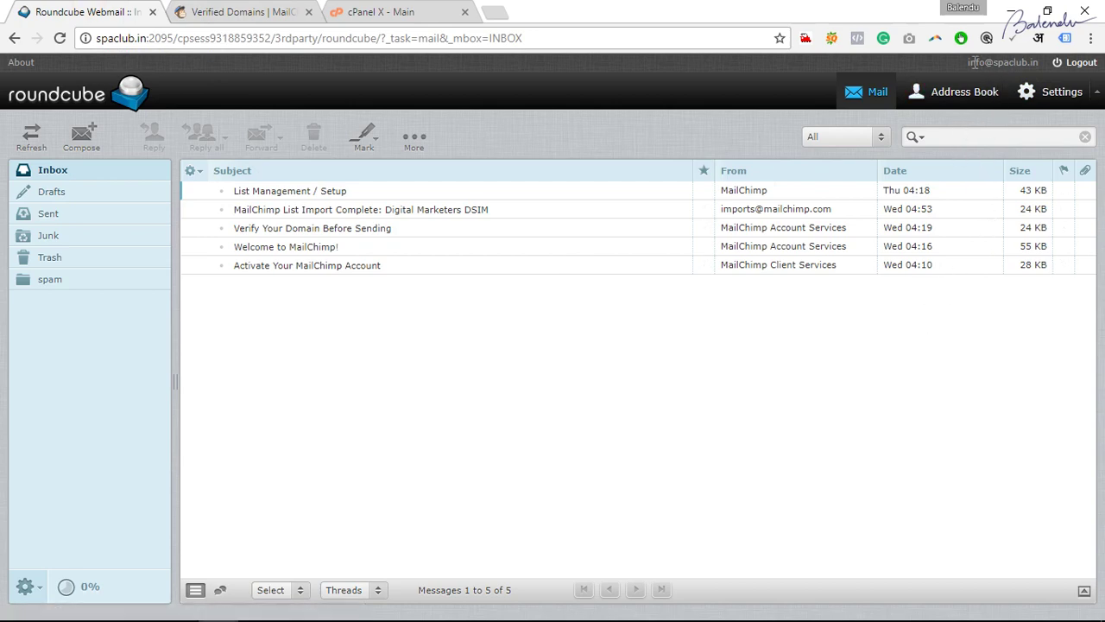
Select the spaclub.in account address in the webmail header, then close MailChimp's authentication instructions.
triple_click(969, 69)
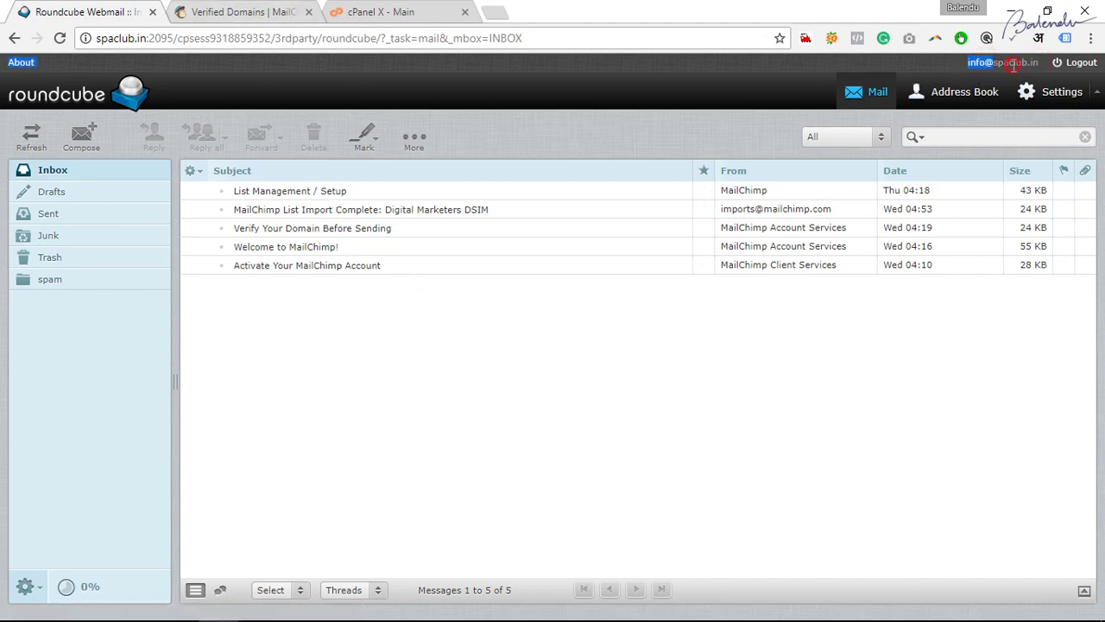
left_click(984, 63)
double_click(1004, 64)
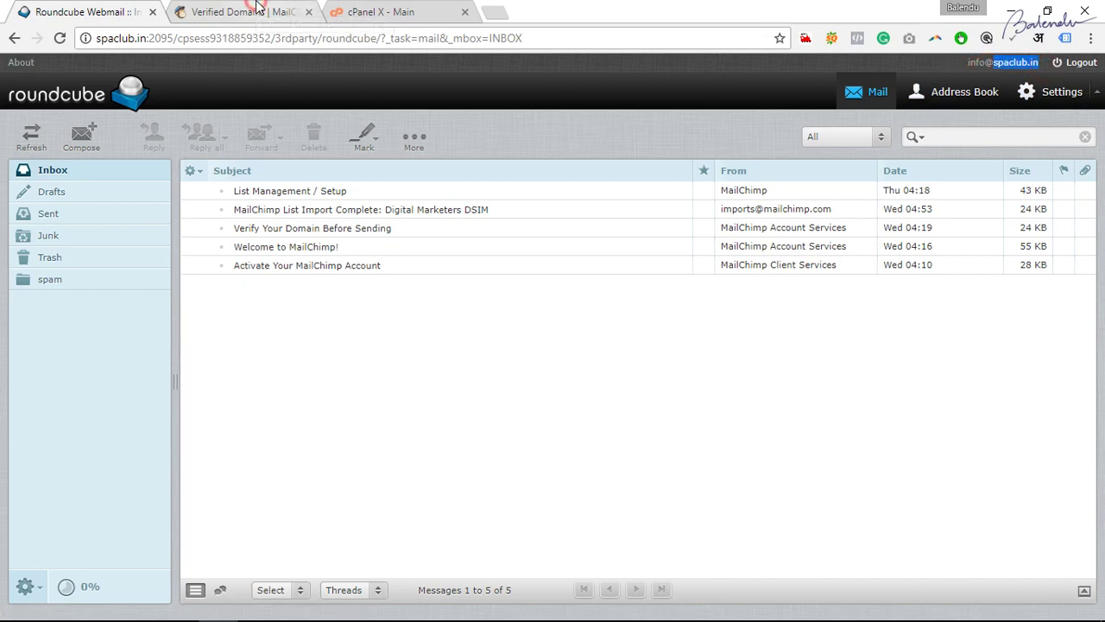
left_click(257, 11)
left_click(809, 160)
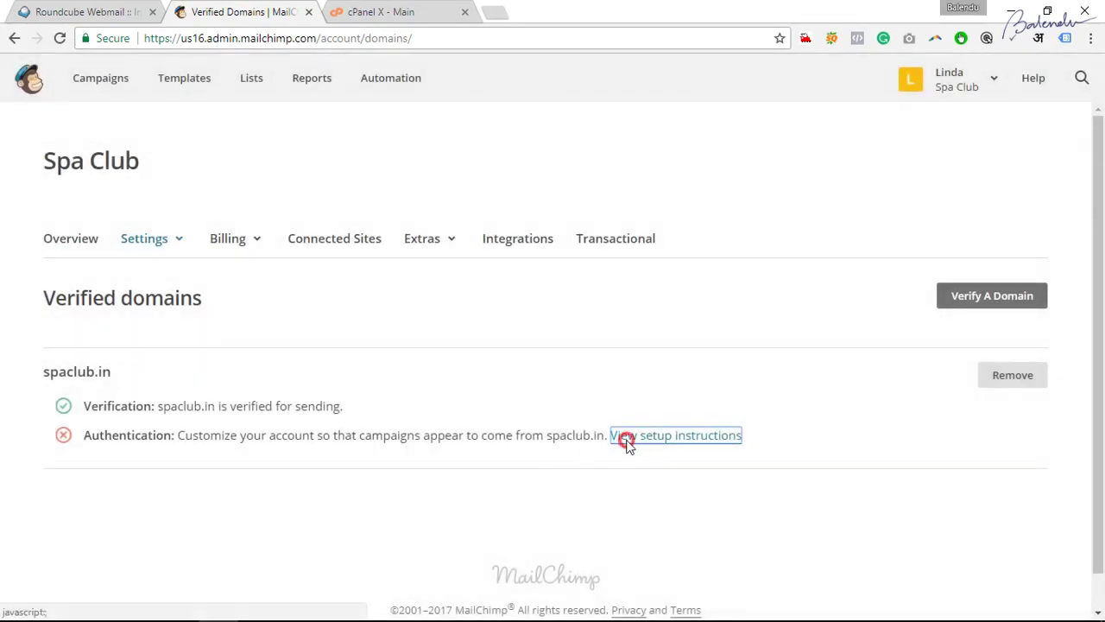
Search cPanel functions for 'dns' and open the Advanced DNS Zone Editor.
left_click(624, 436)
left_click(381, 11)
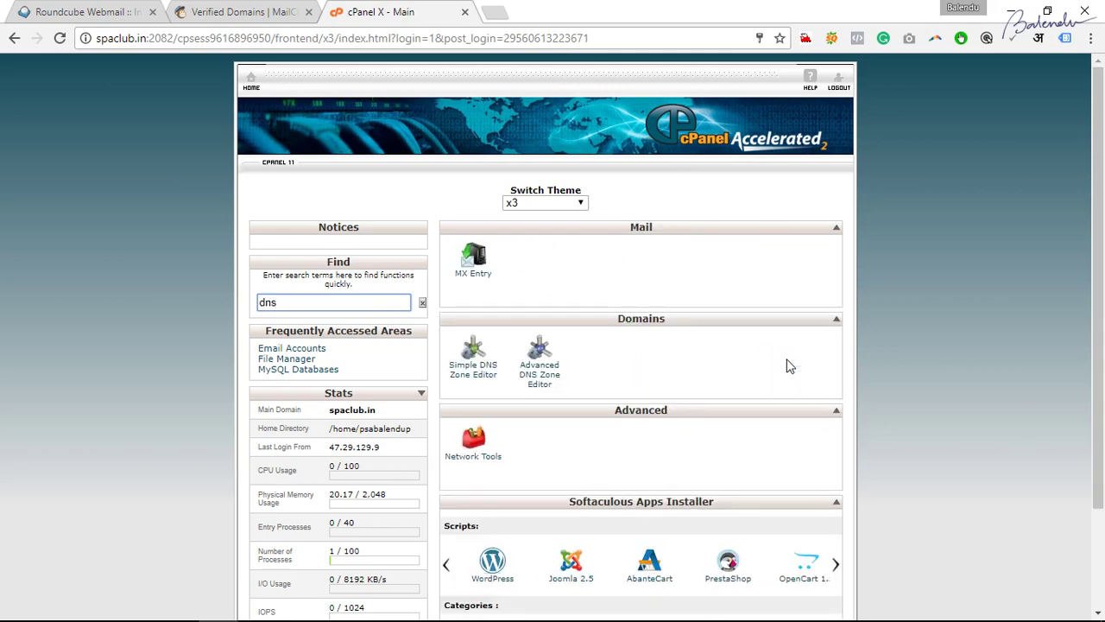
left_click_drag(291, 308, 234, 307)
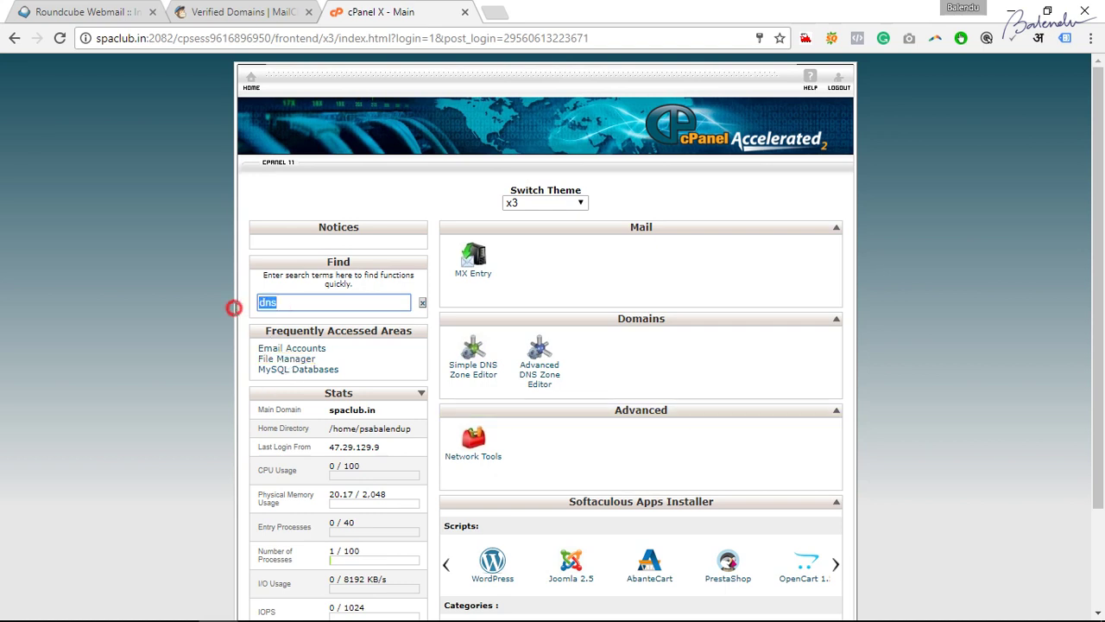
left_click(536, 390)
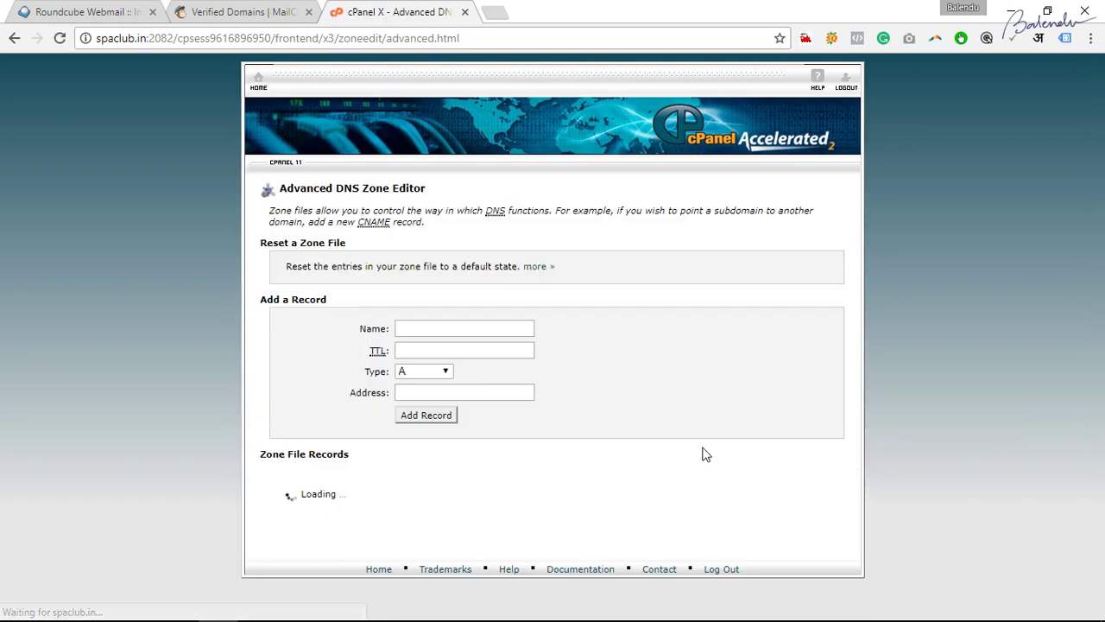
Check the Advanced Zone Editor step in Word, then try the Add a Record Name, TTL and Type fields.
key("alt+Tab")
left_click_drag(264, 311, 697, 310)
key("alt+Tab")
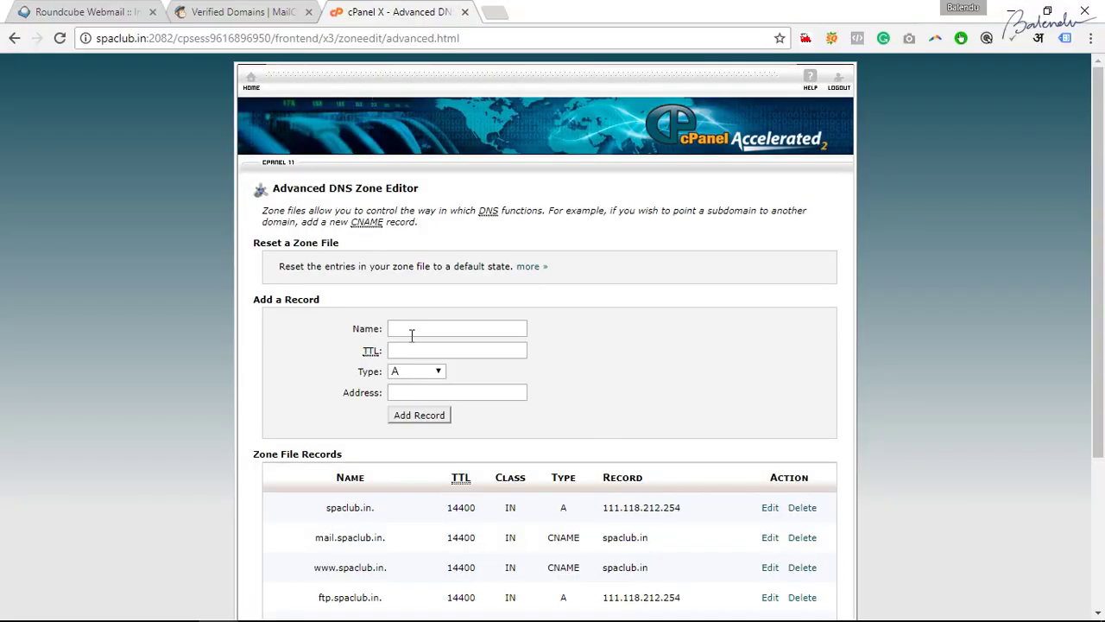
left_click(452, 331)
left_click(426, 330)
left_click(414, 351)
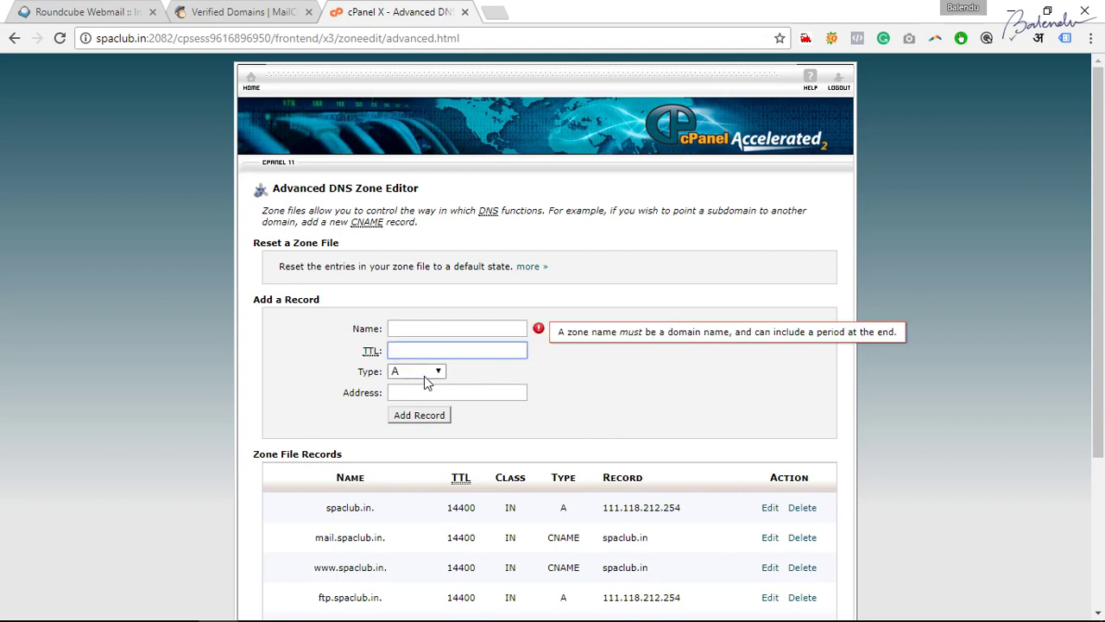
left_click(429, 374)
left_click(429, 374)
left_click(579, 376)
Set the new DNS record type to CNAME, then bring back MailChimp's DKIM and SPF instructions.
left_click(413, 331)
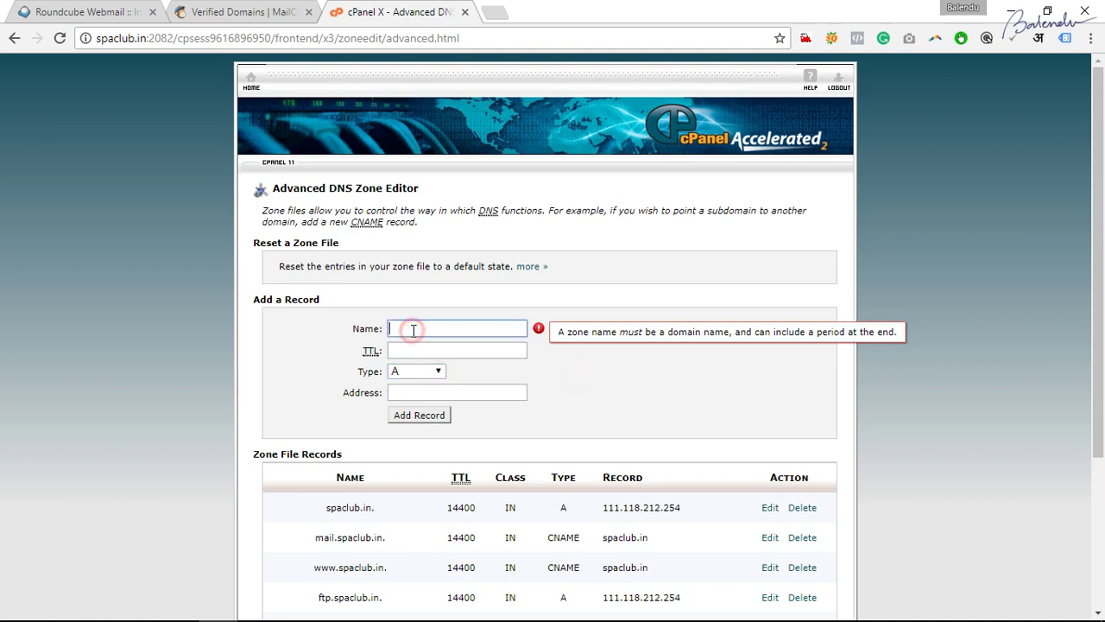
left_click(416, 349)
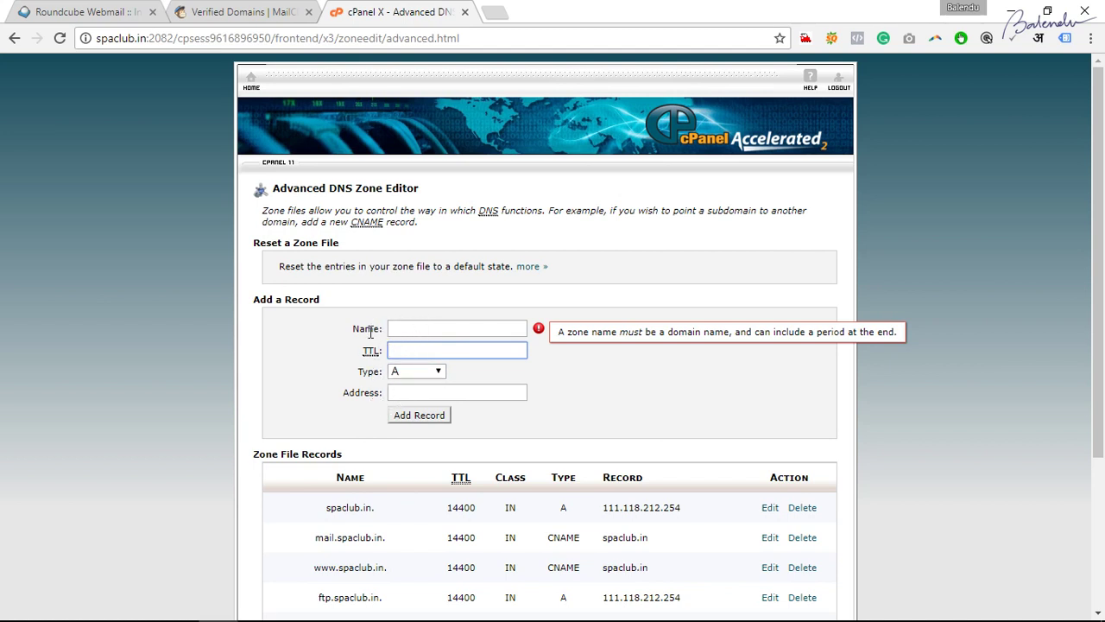
left_click_drag(352, 334, 366, 331)
left_click(347, 358)
left_click(438, 372)
left_click(422, 411)
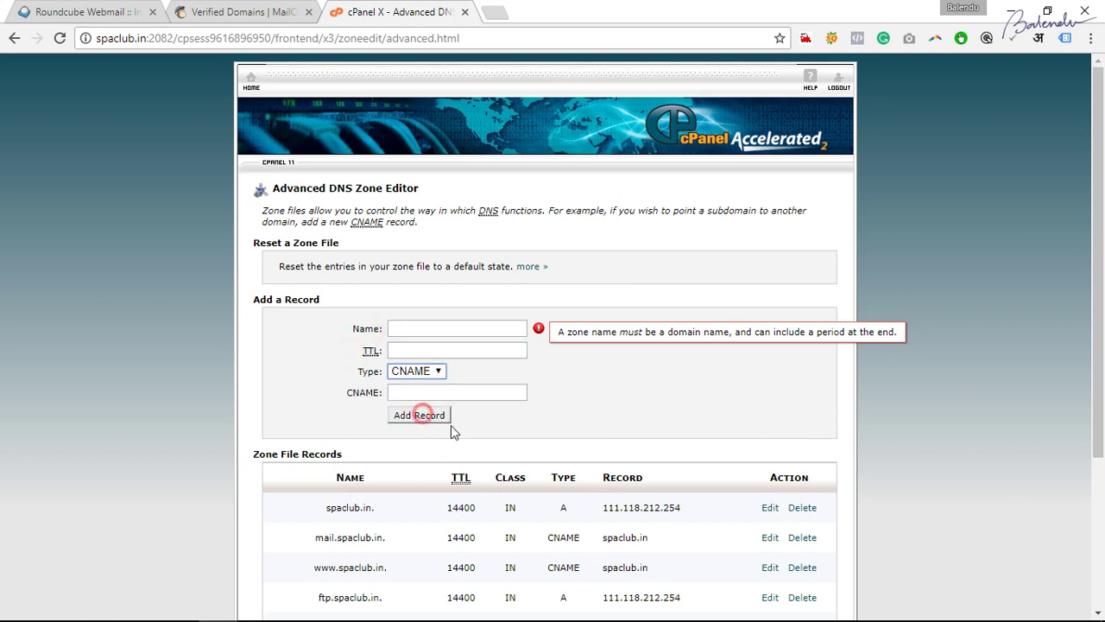
left_click(416, 328)
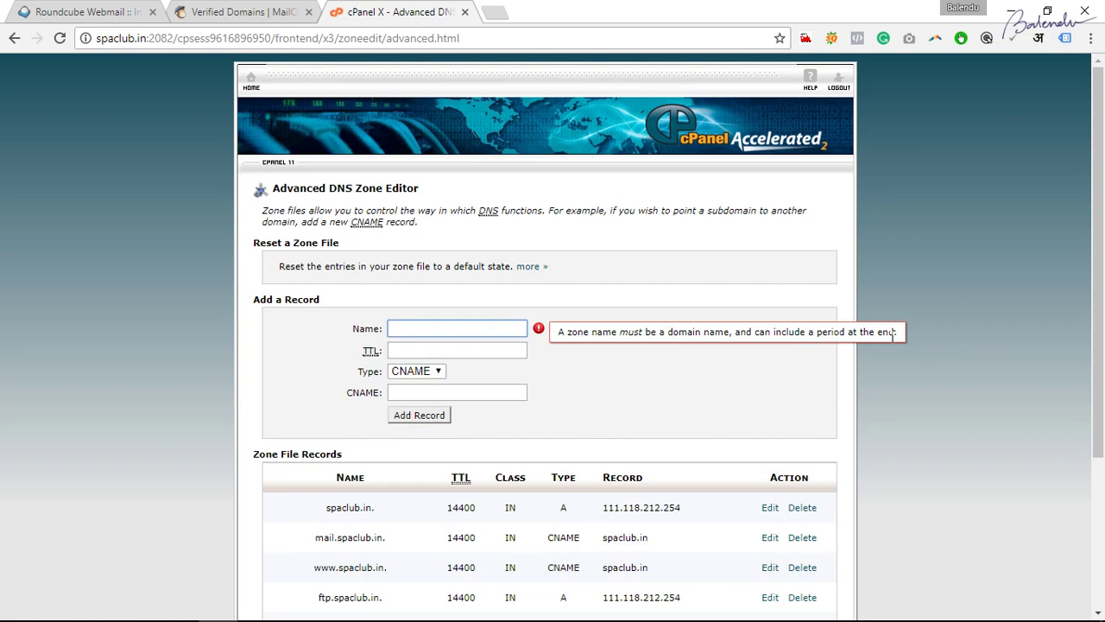
key("alt+Tab")
key("alt+Tab")
left_click(276, 11)
left_click(473, 345)
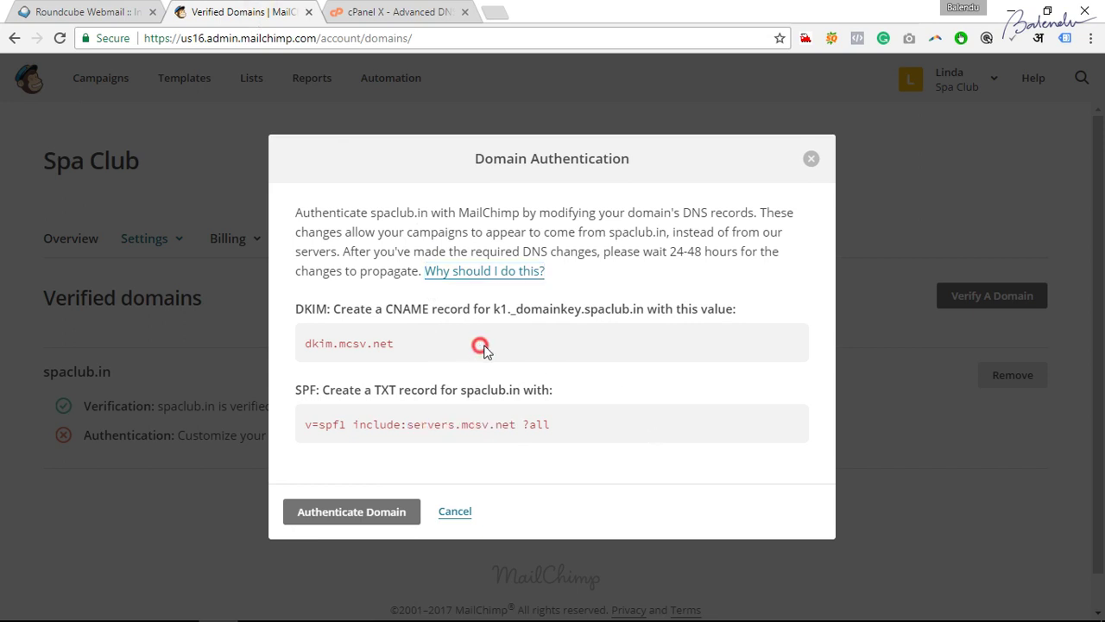
Enter k1._domainkey.spaclub.in as the new record's name with TTL 14400.
left_click_drag(495, 310, 645, 312)
key("ctrl+c")
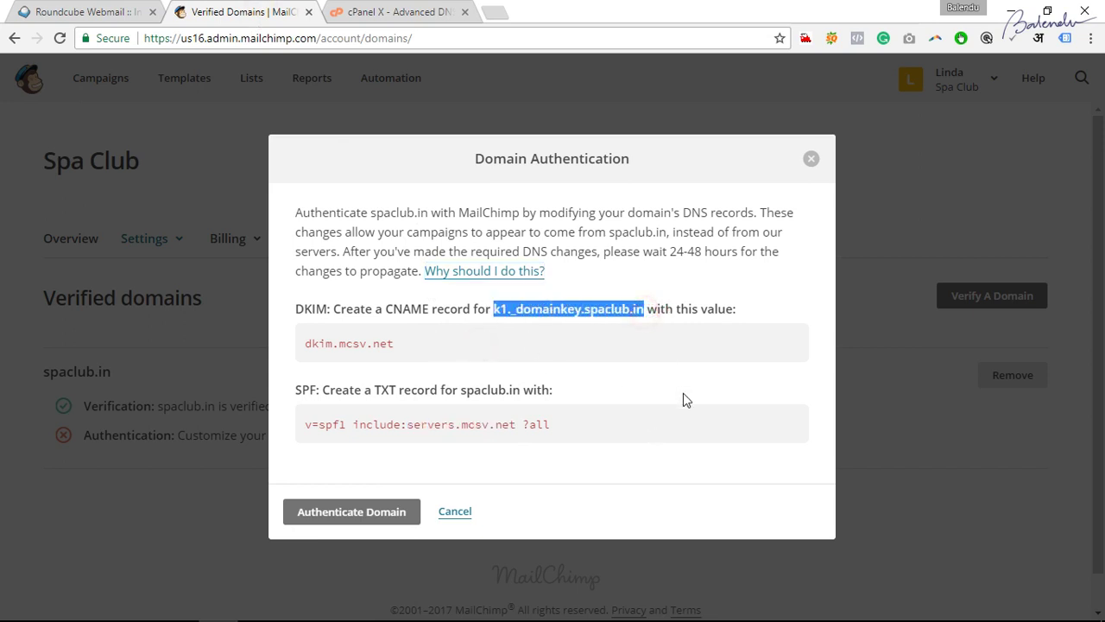
key("alt+Tab")
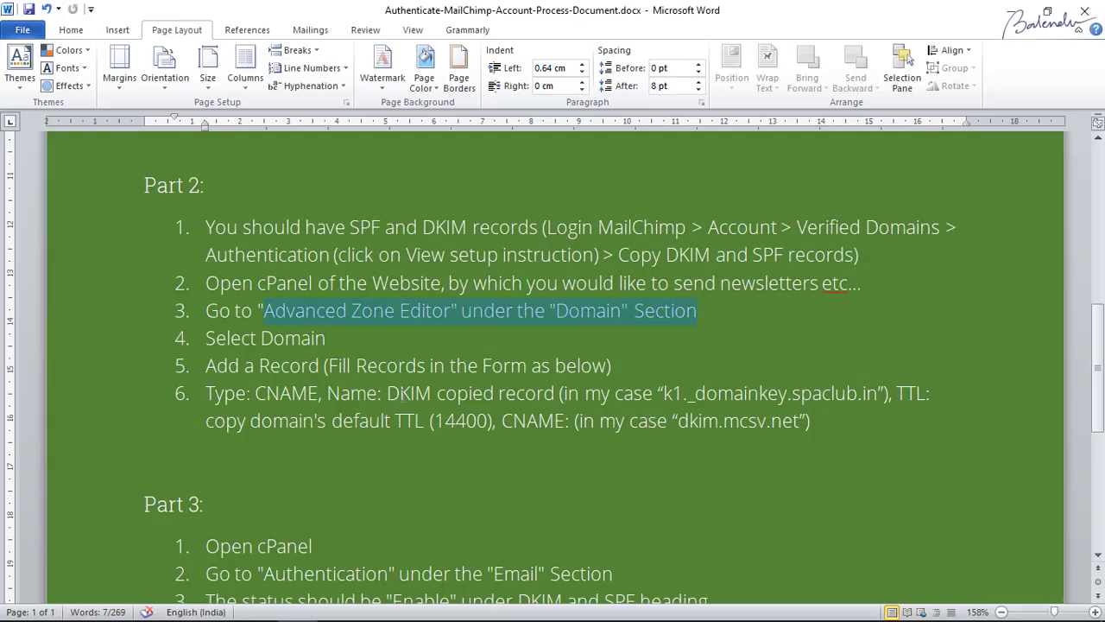
left_click(397, 393)
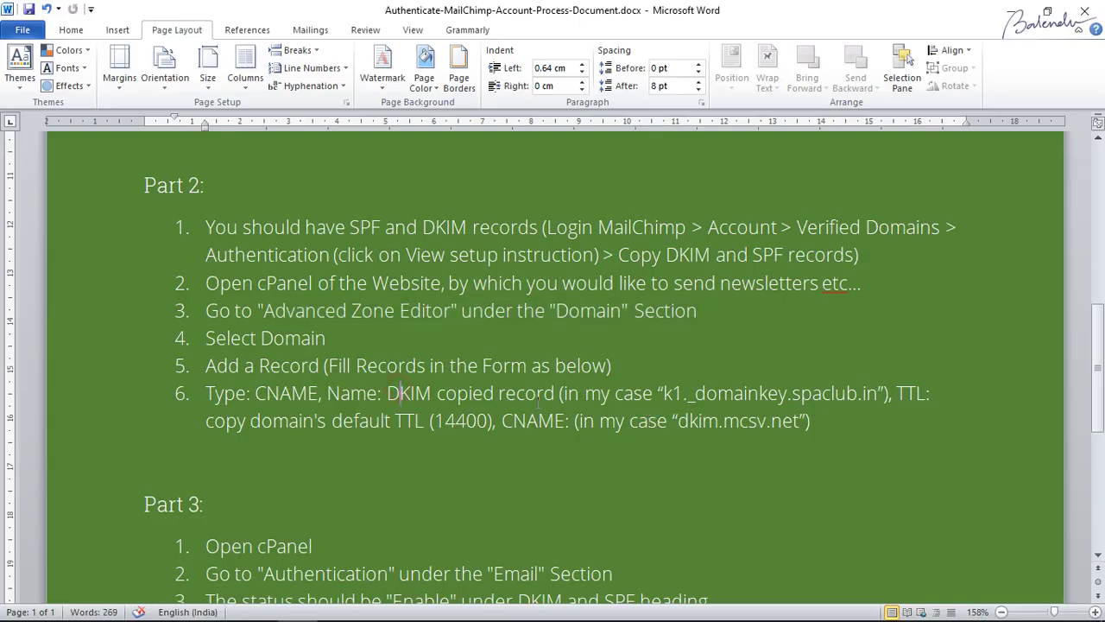
left_click_drag(665, 393, 867, 393)
left_click(867, 392)
key("alt+Tab")
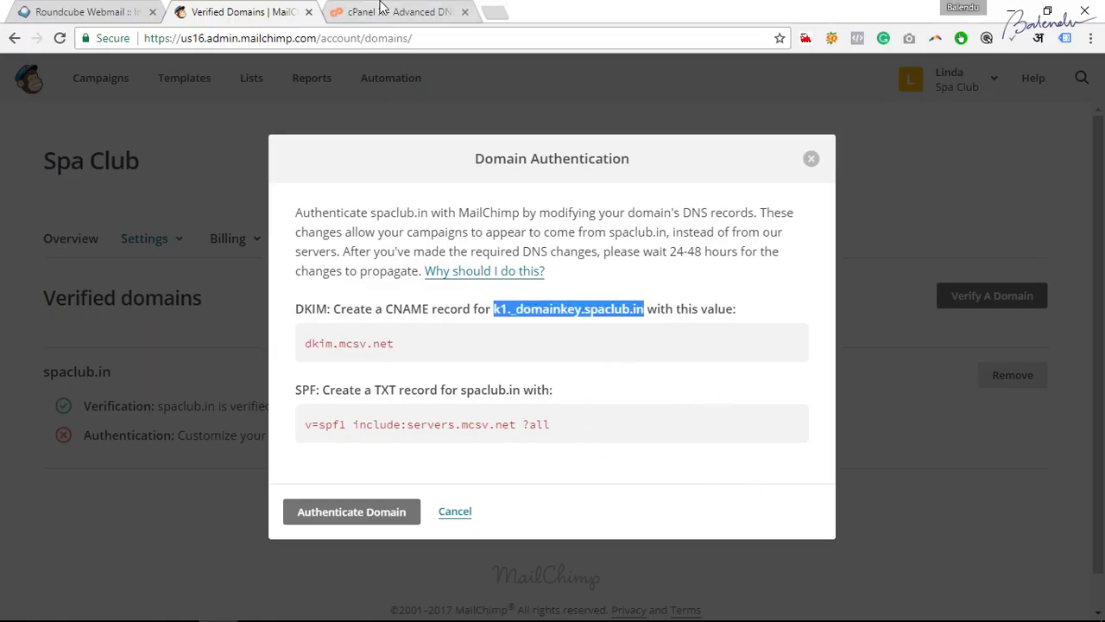
left_click(362, 11)
key("ctrl+v")
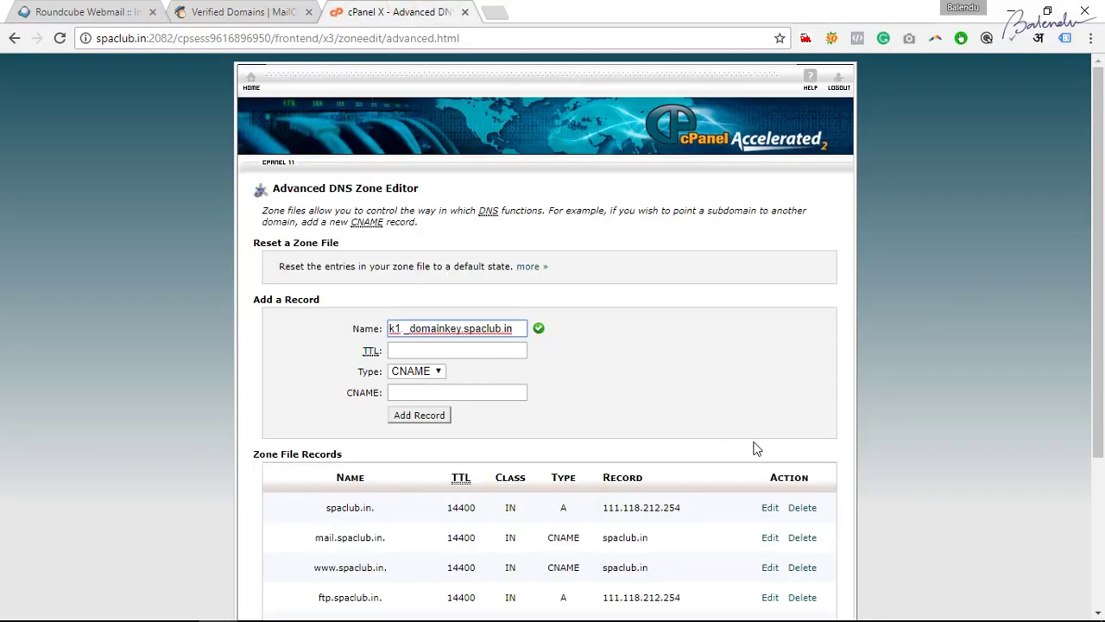
left_click(424, 351)
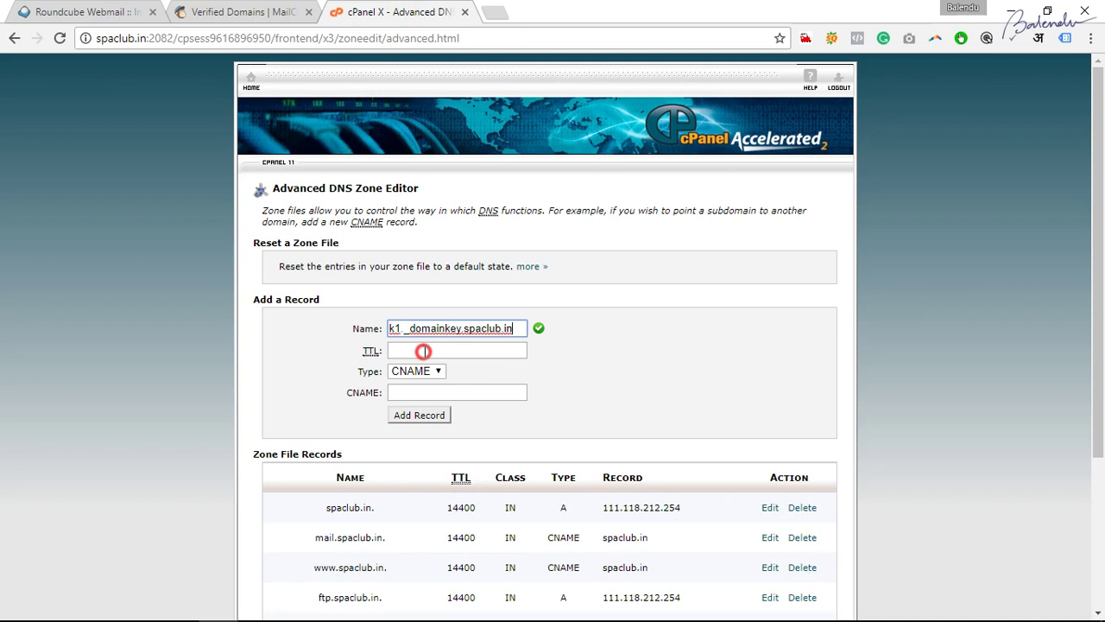
double_click(447, 507)
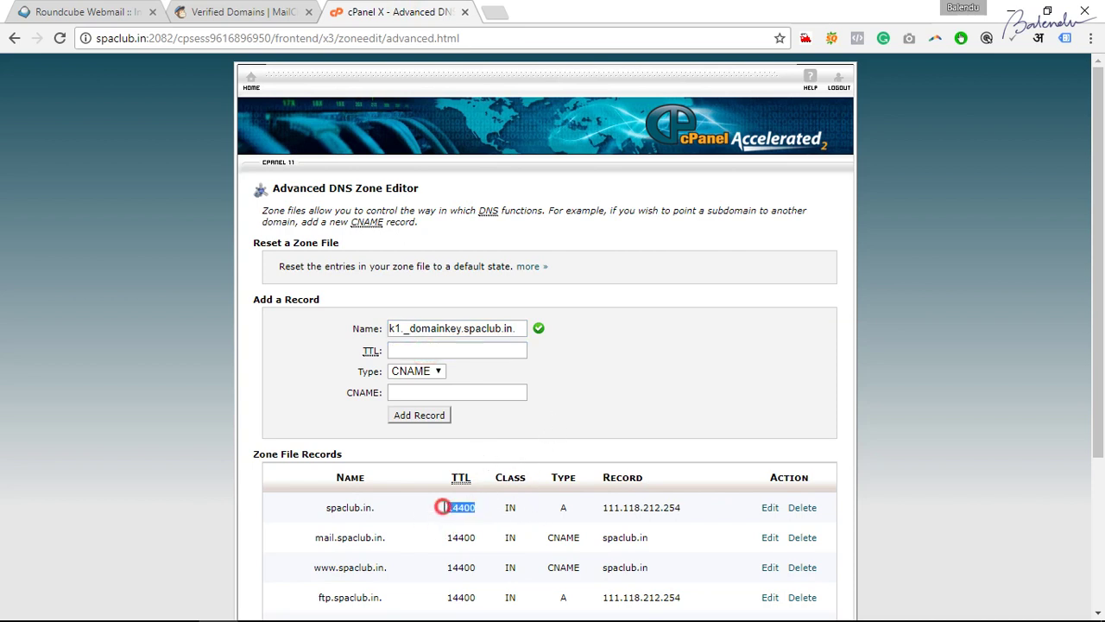
left_click(429, 352)
type("14400")
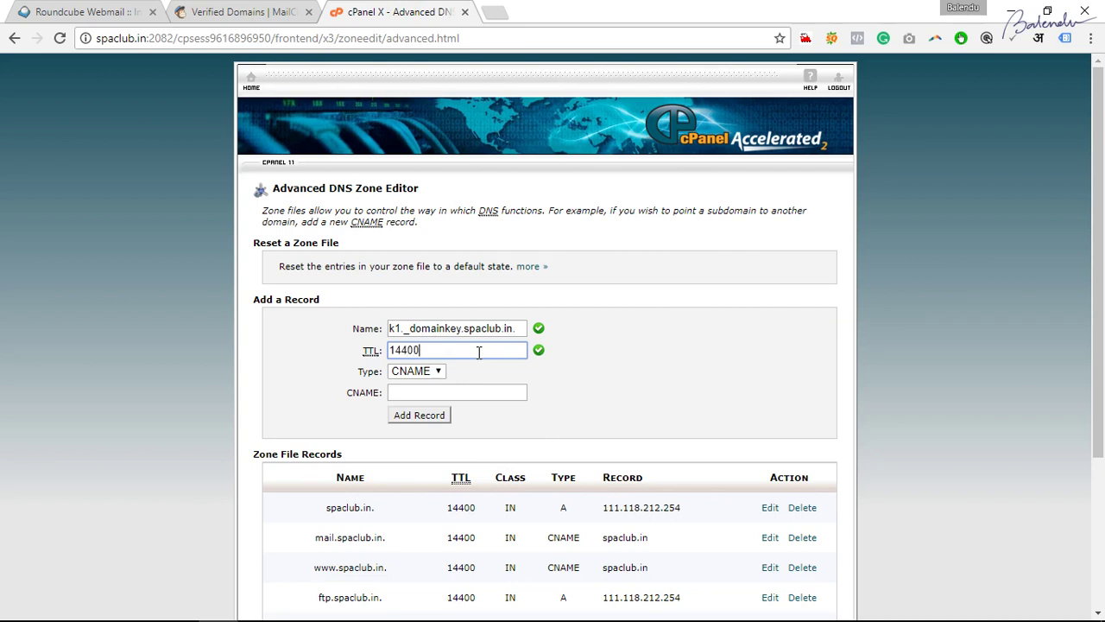
Copy dkim.mcsv.net from MailChimp into the CNAME field and add the record.
left_click(423, 394)
key("alt+Tab")
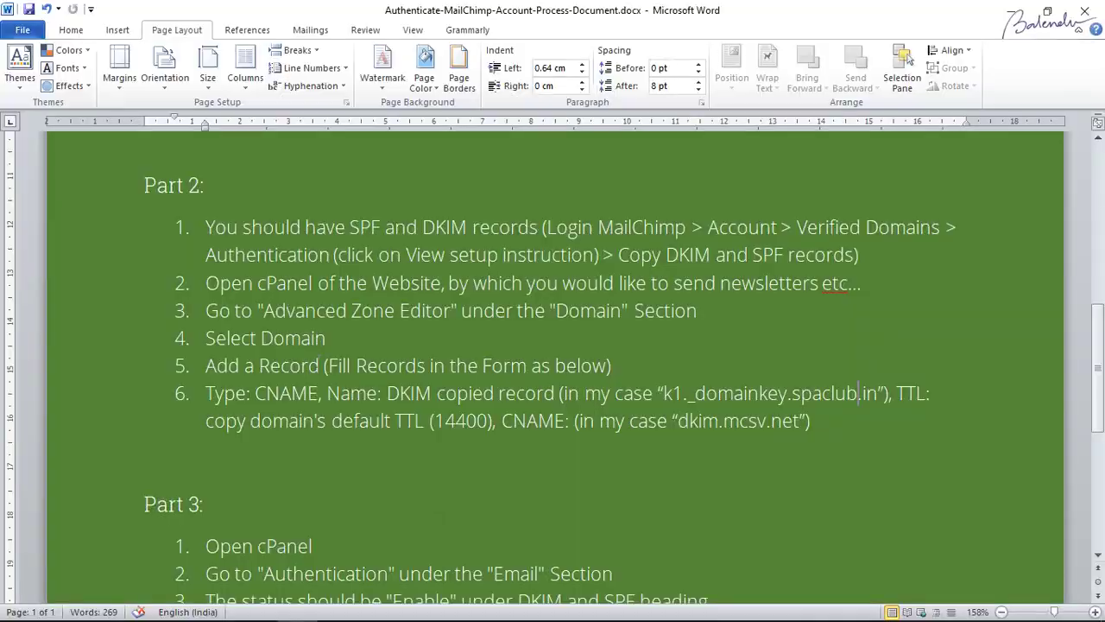
key("alt+Tab")
key("ctrl+shift+Tab")
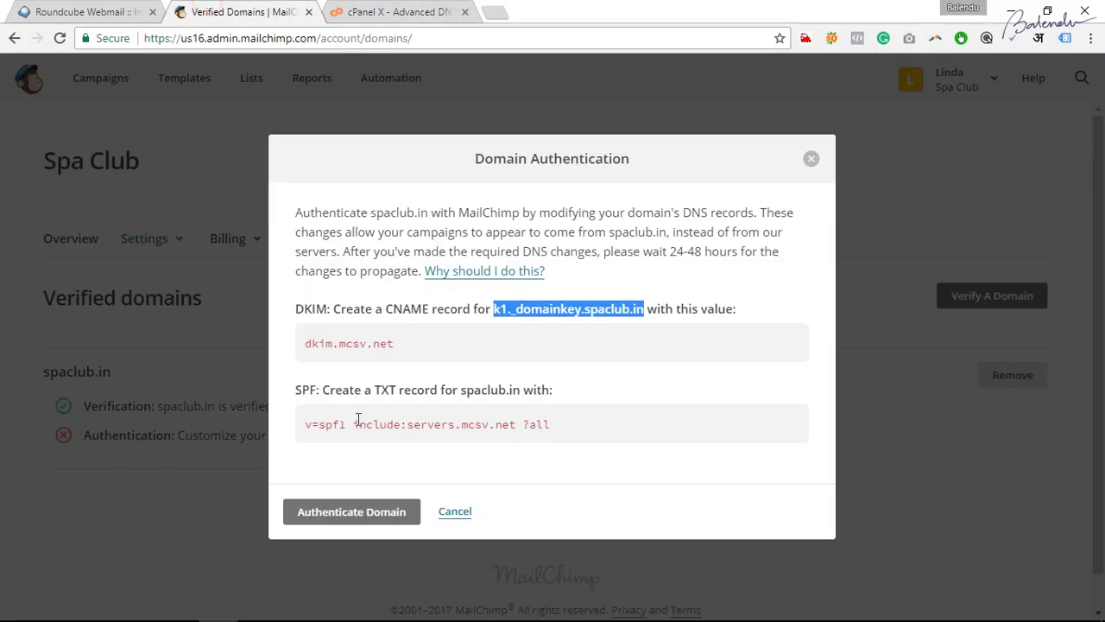
left_click_drag(395, 343, 306, 343)
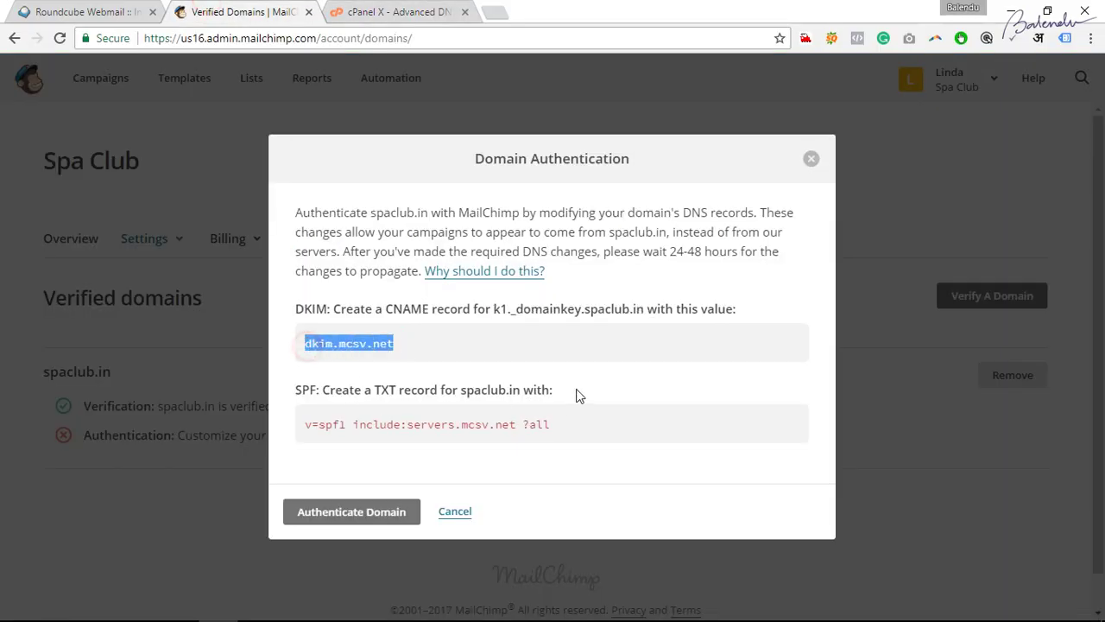
key("ctrl+c")
left_click(384, 12)
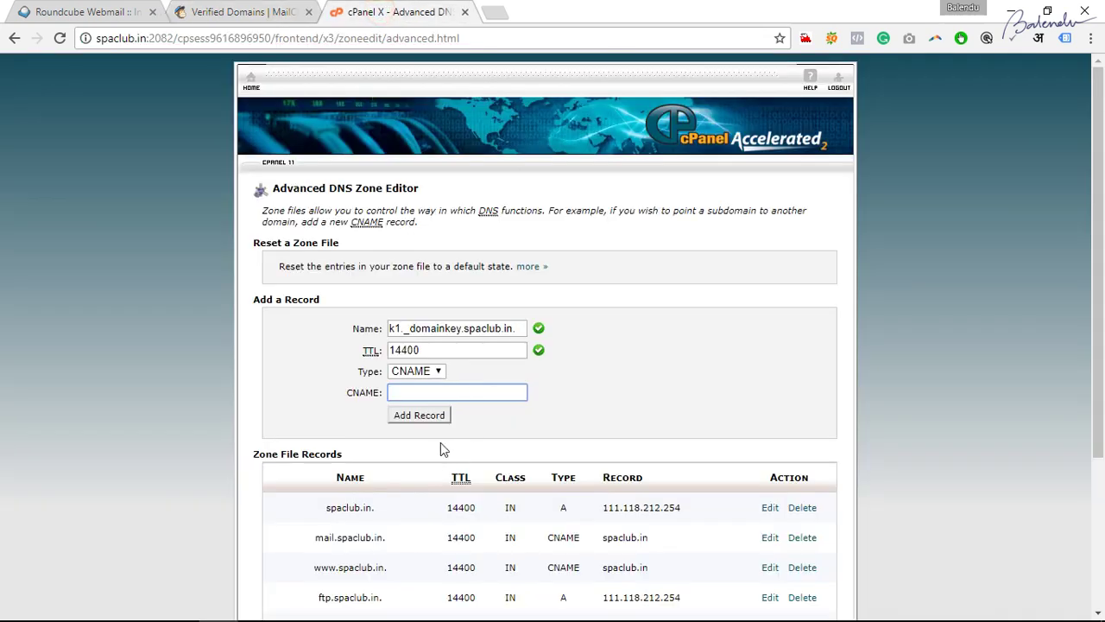
key("ctrl+v")
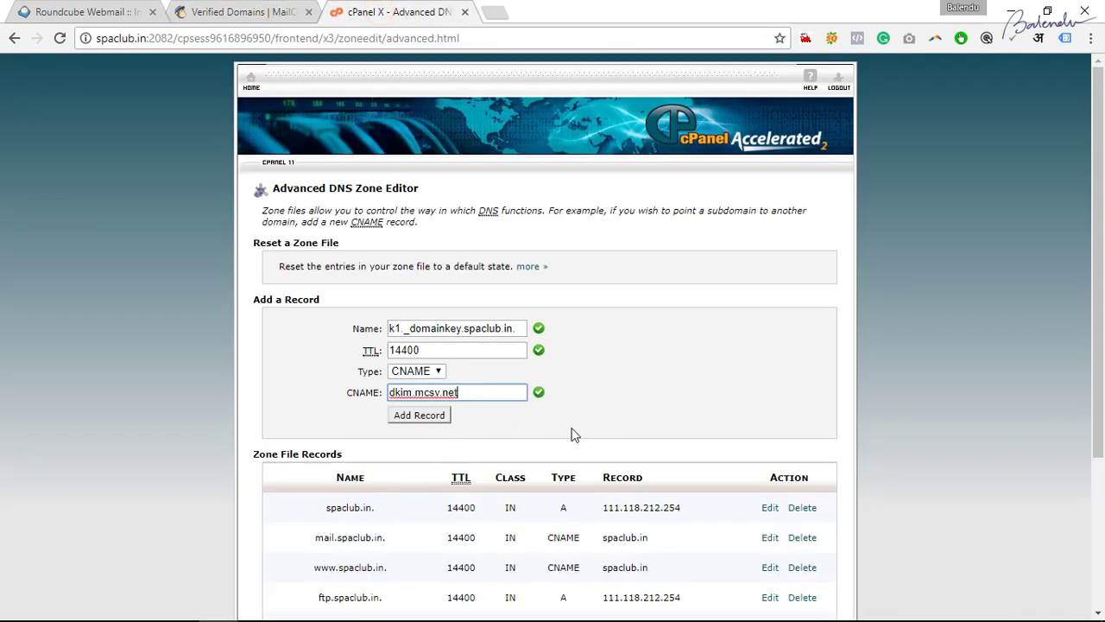
left_click(431, 418)
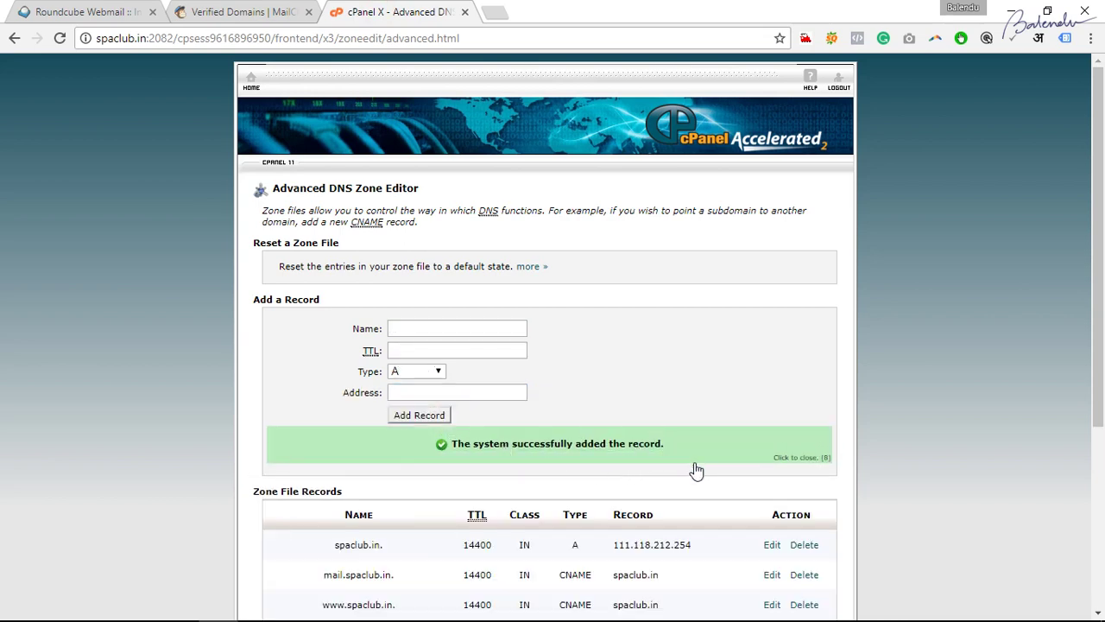
Check the zone records list k1._domainkey pointing to dkim.mcsv.net, then return to cPanel home.
scroll(836, 477, "down", 3)
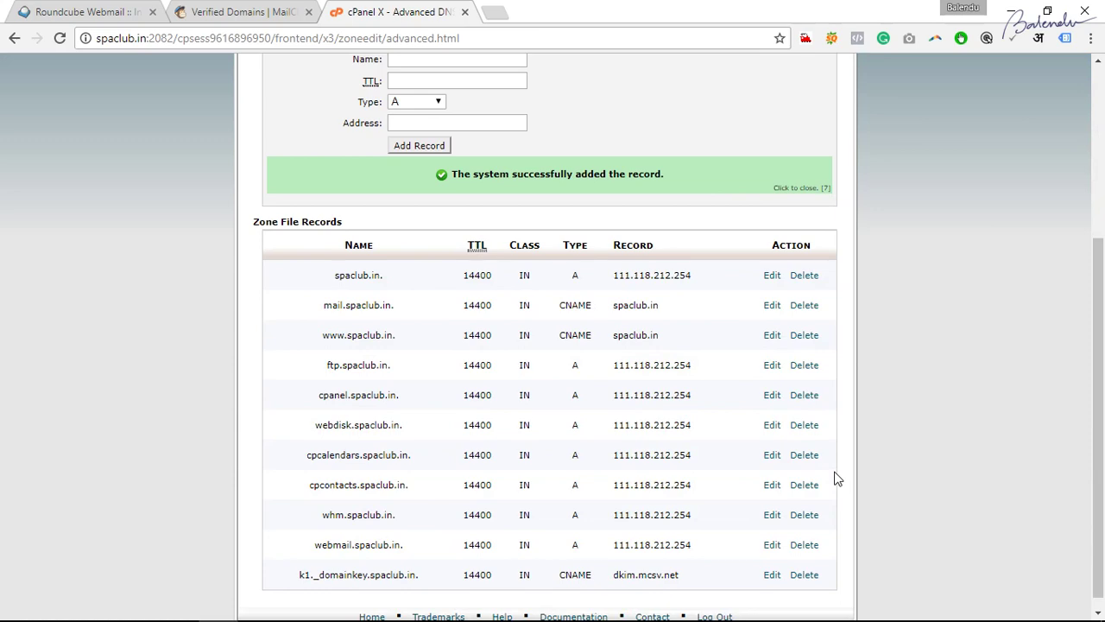
left_click_drag(303, 574, 399, 575)
left_click_drag(626, 575, 684, 578)
scroll(602, 544, "up", 4)
left_click(250, 82)
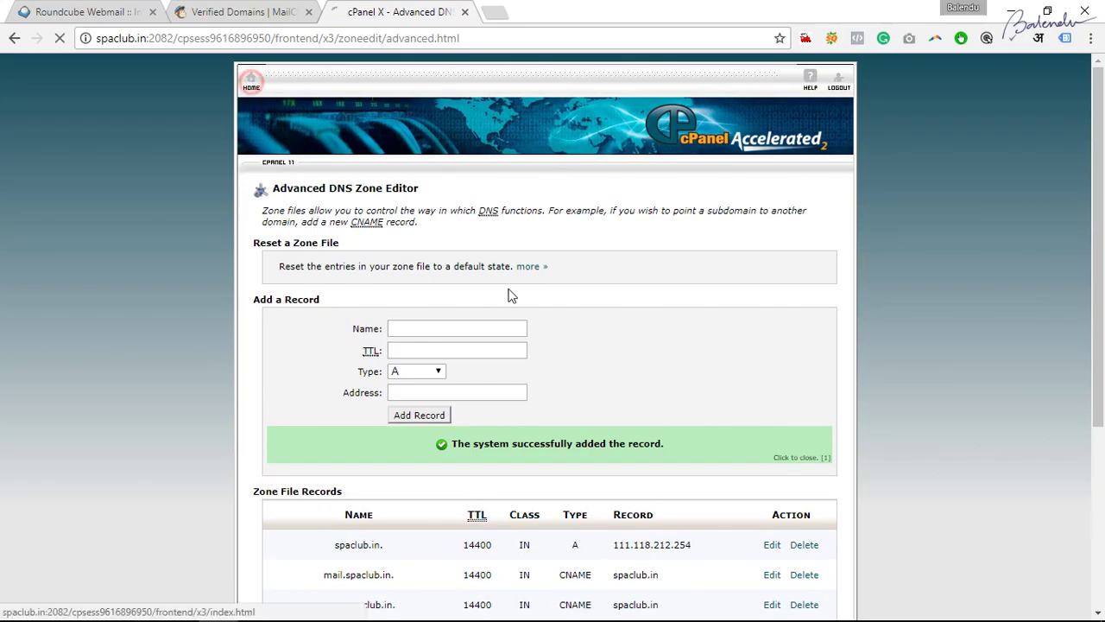
Select the Part 2 steps in the Word notes and bring up the text colour choices.
key("alt+Tab")
left_click_drag(206, 227, 479, 441)
left_click(597, 423)
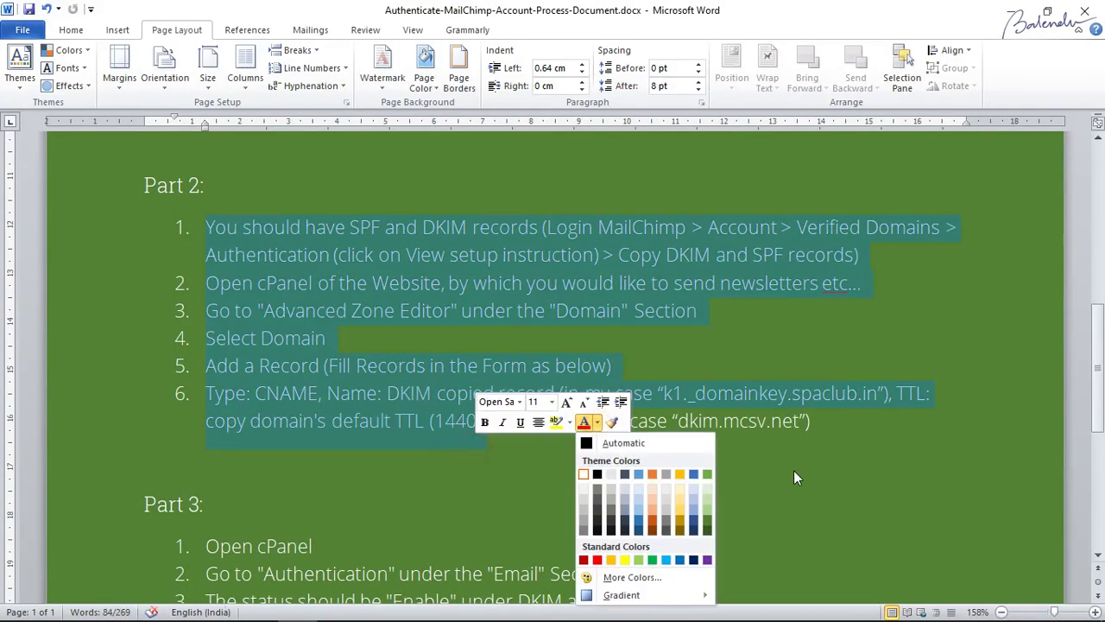
Dismiss the colour choices, deselect Part 2, and scroll the notes to Part 3.
left_click(794, 477)
left_click(757, 420)
scroll(757, 420, "down", 2)
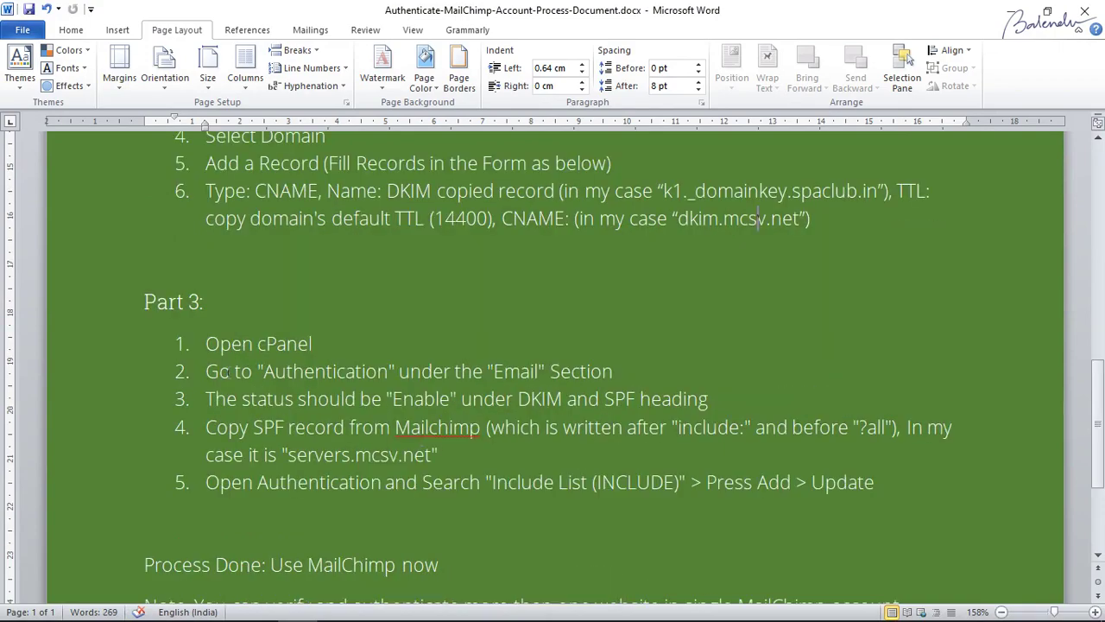
key("alt+Tab")
key("alt+Tab")
scroll(324, 411, "up", 2)
key("alt+Tab")
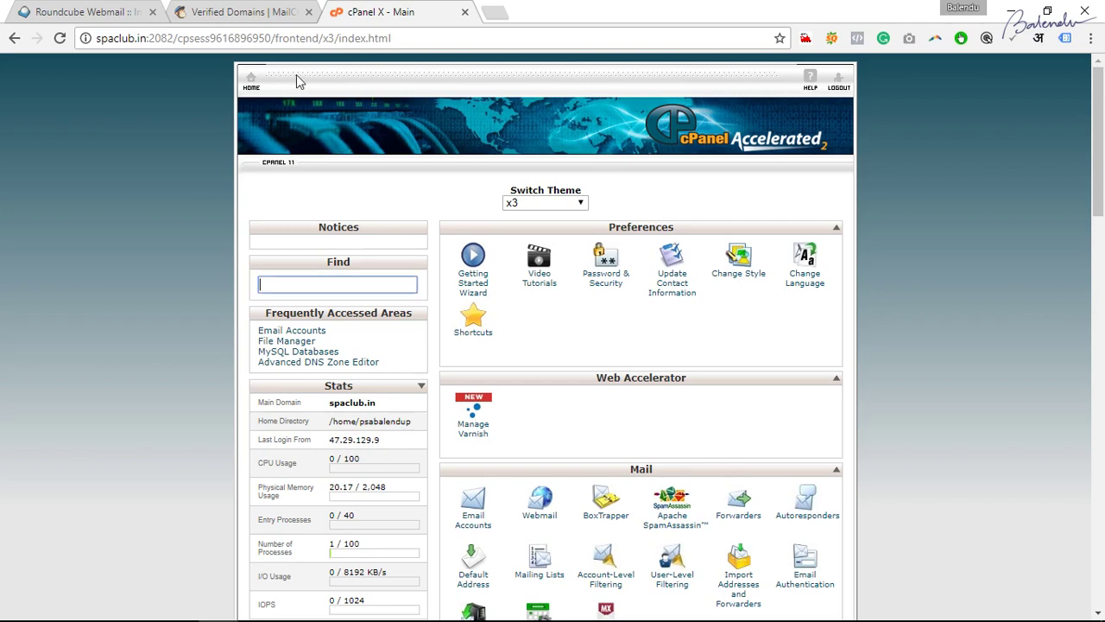
Review MailChimp's SPF TXT value and its servers.mcsv.net include host, then return to cPanel home.
left_click(246, 12)
left_click_drag(315, 423, 468, 424)
left_click(371, 390)
left_click_drag(372, 390, 523, 390)
left_click_drag(491, 429, 516, 428)
left_click(608, 436)
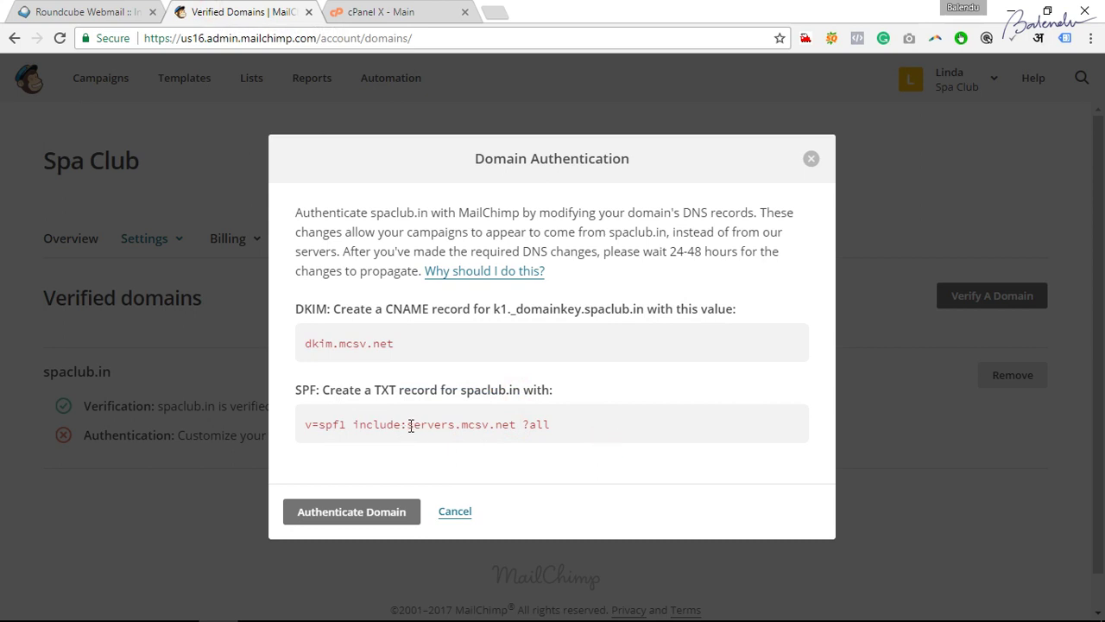
left_click_drag(409, 425, 517, 425)
key("alt+Tab")
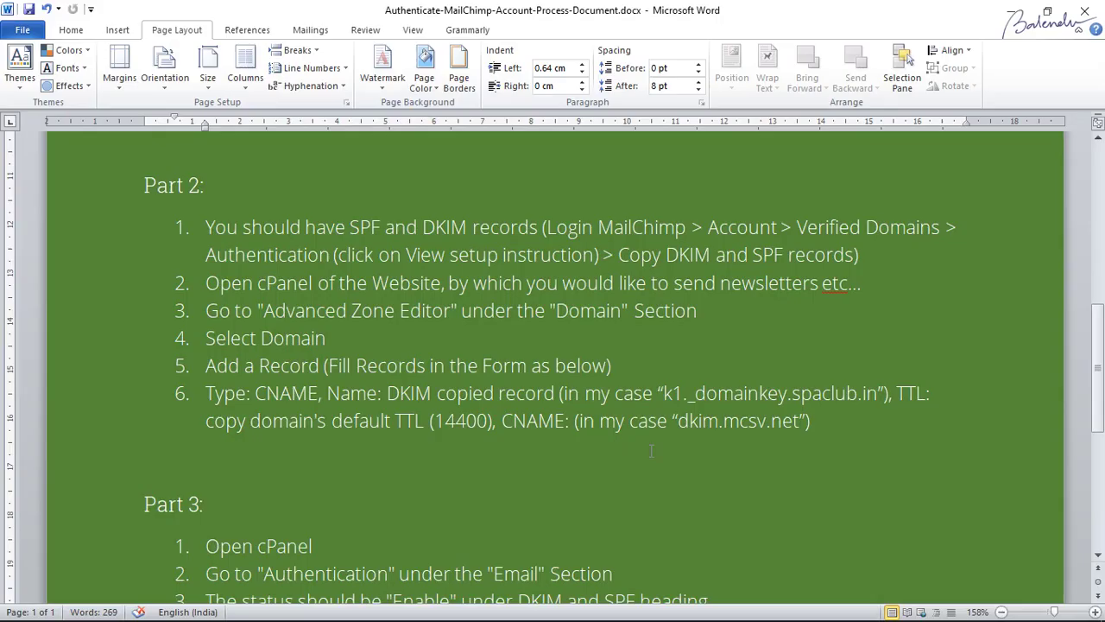
key("alt+Tab")
left_click(385, 12)
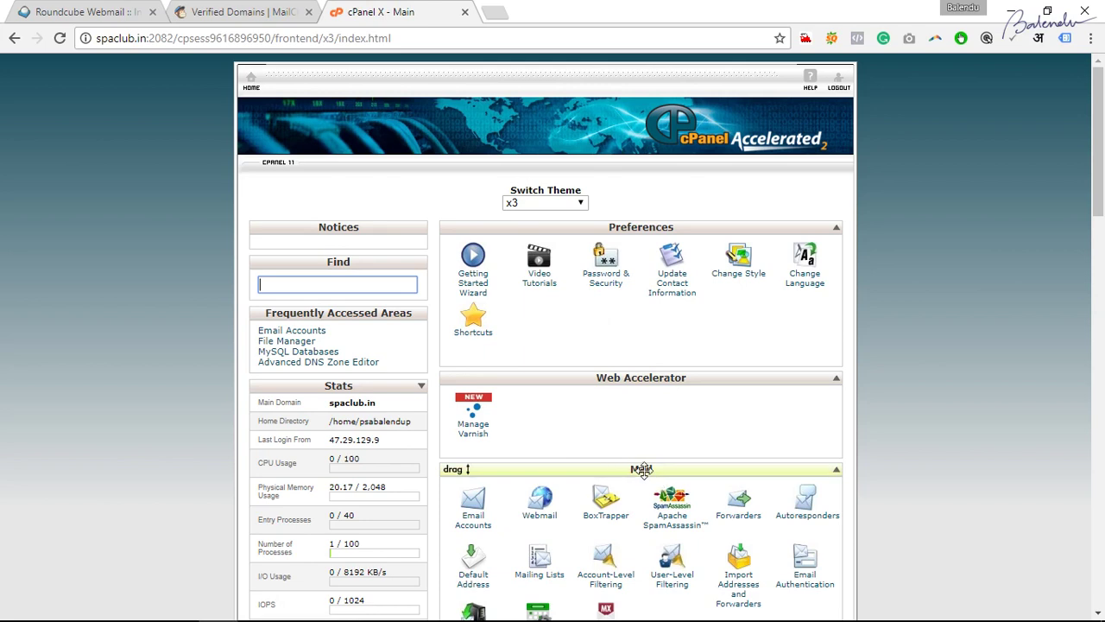
Open Email Authentication, confirm DKIM is enabled and active, and enable SPF.
scroll(722, 491, "down", 2)
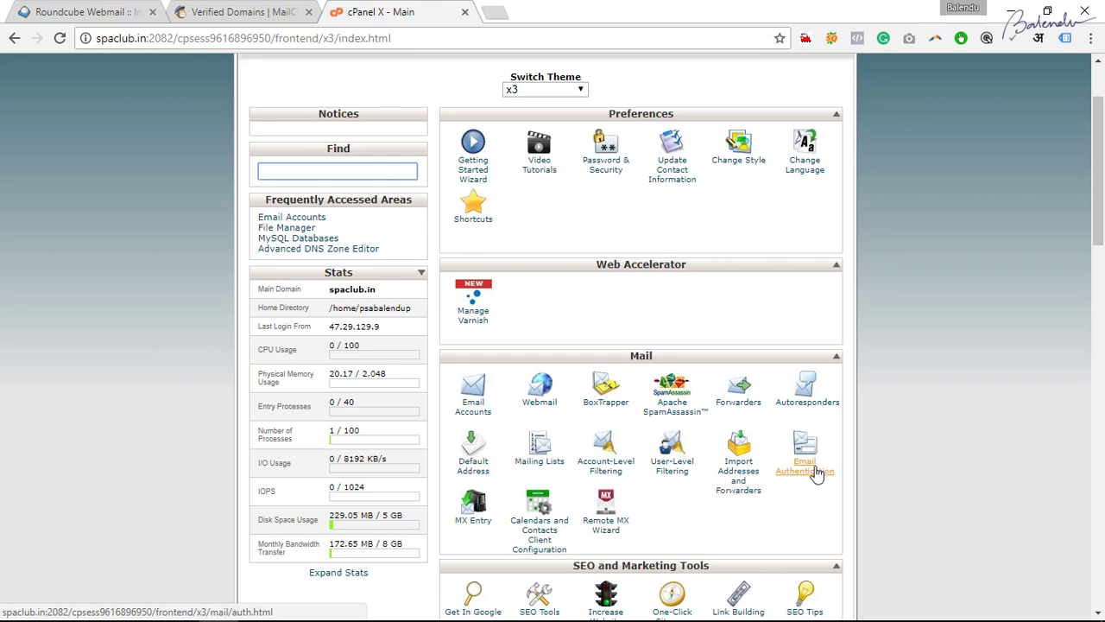
left_click(816, 473)
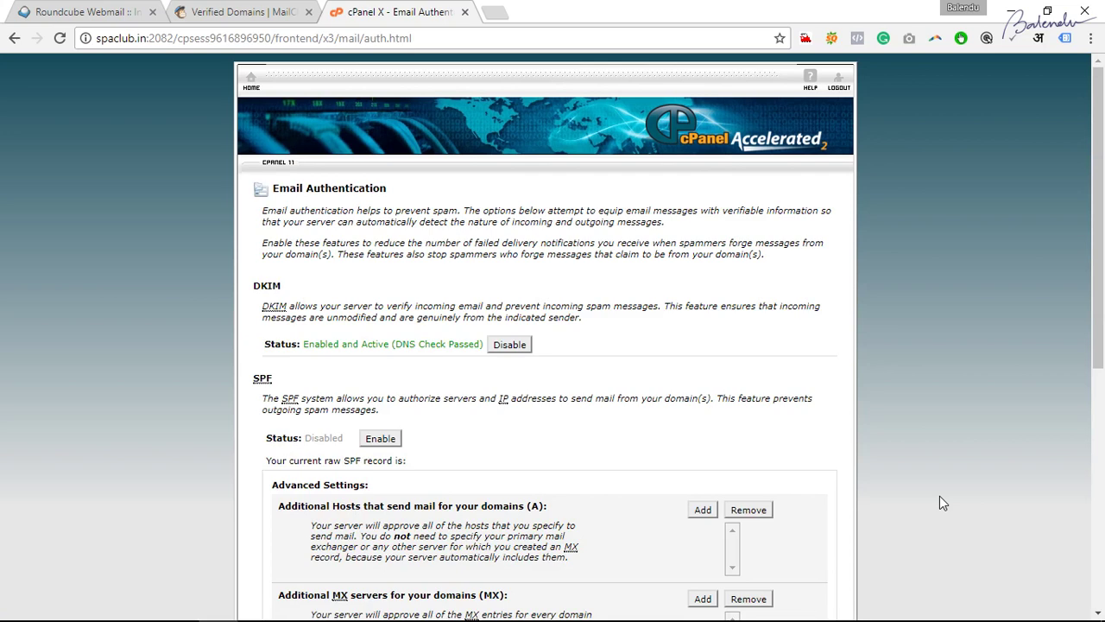
left_click_drag(313, 191, 420, 193)
left_click(442, 209)
left_click_drag(311, 346, 408, 344)
left_click(455, 344)
left_click_drag(342, 344, 432, 346)
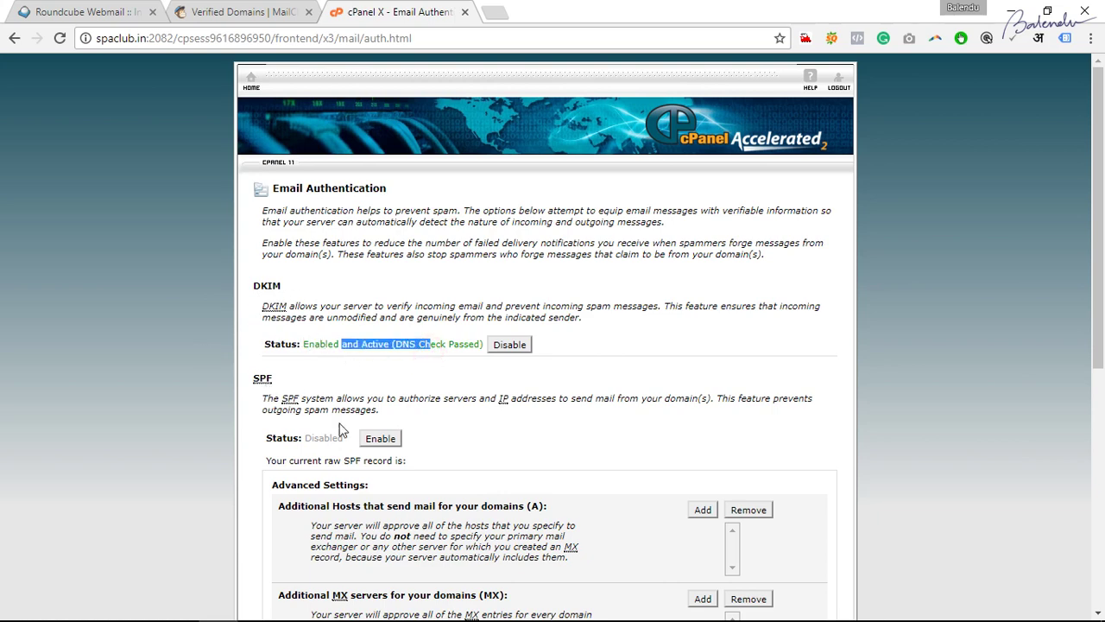
left_click(328, 344)
scroll(423, 428, "down", 3)
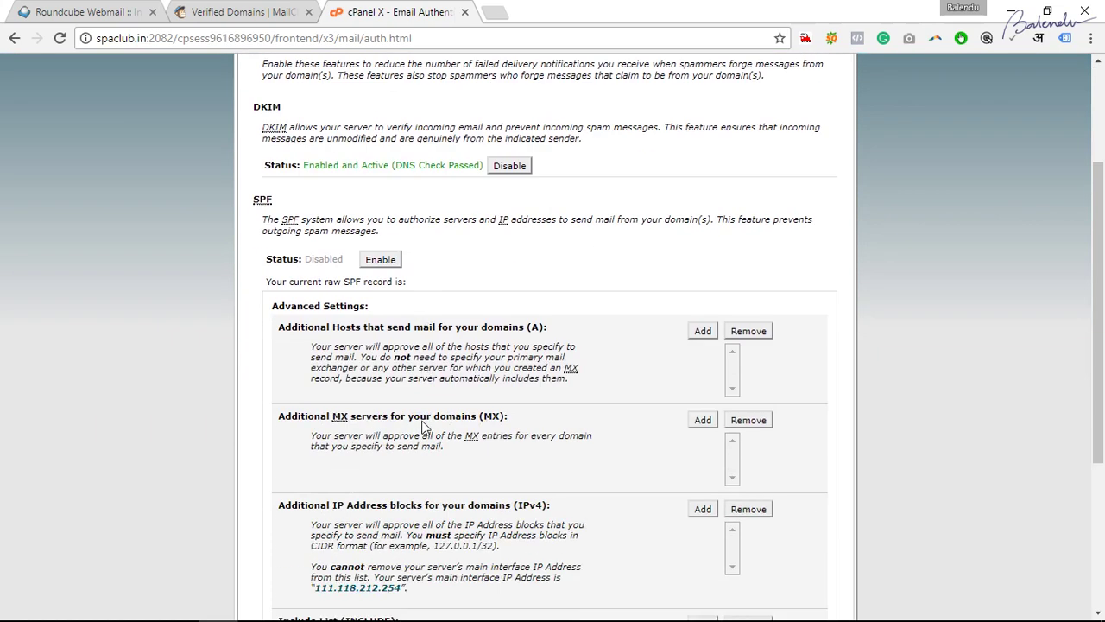
left_click(380, 170)
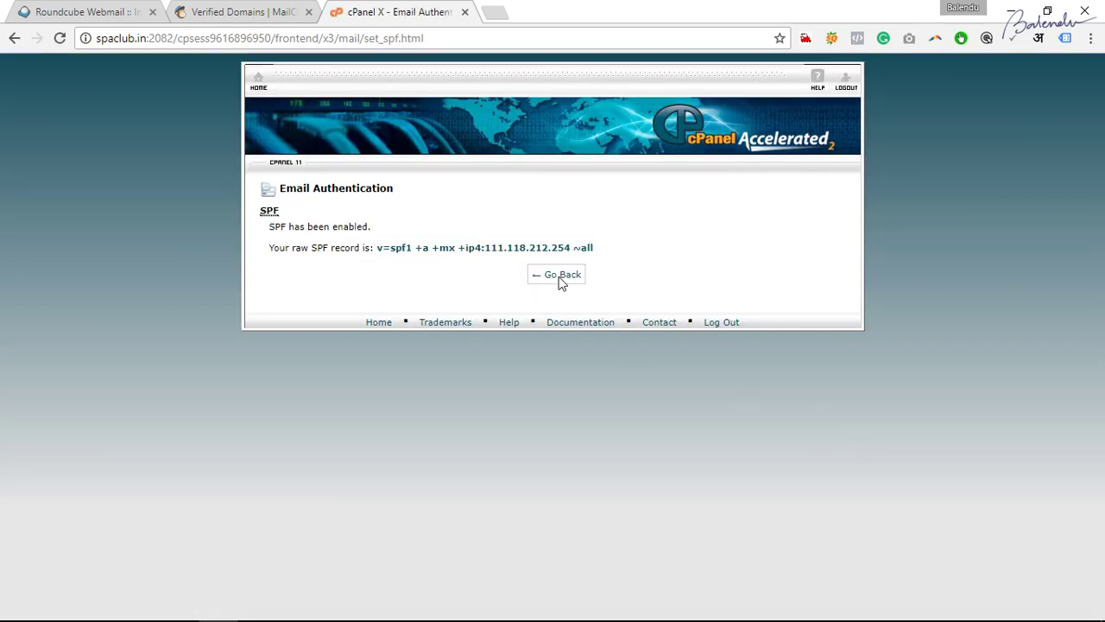
left_click(560, 280)
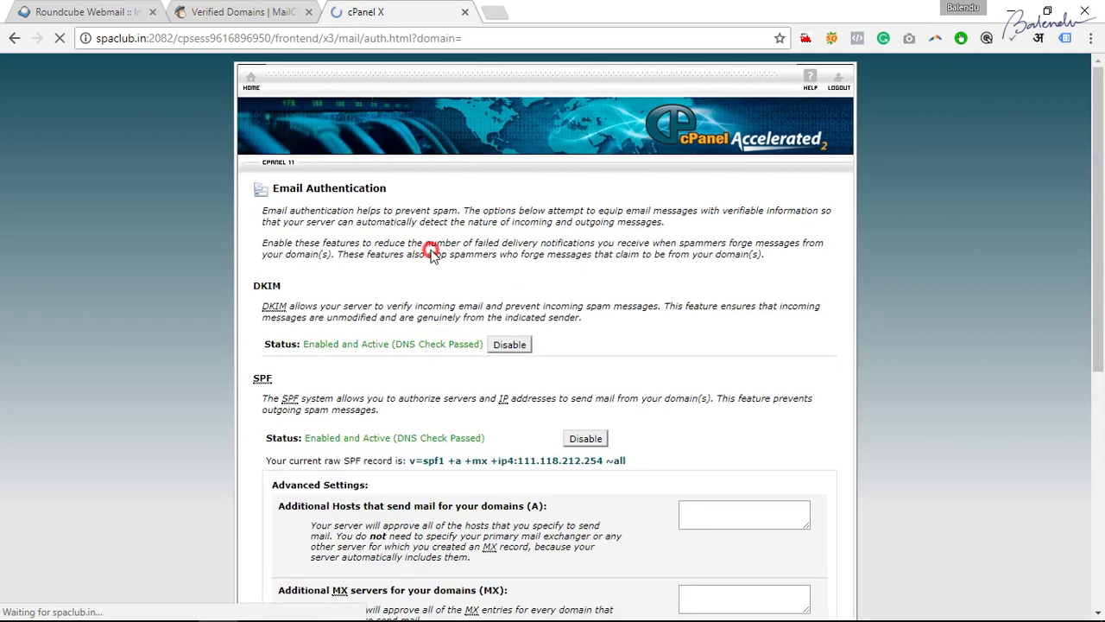
left_click_drag(406, 254, 529, 252)
left_click(631, 259)
scroll(626, 406, "down", 3)
left_click_drag(413, 190, 627, 191)
left_click(661, 185)
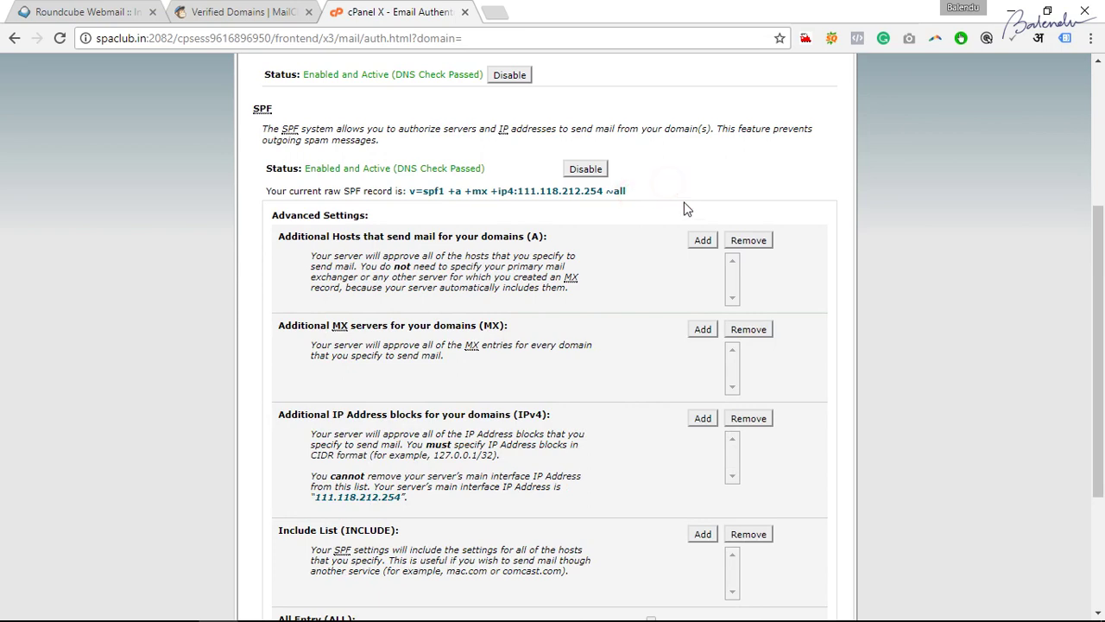
scroll(682, 216, "down", 3)
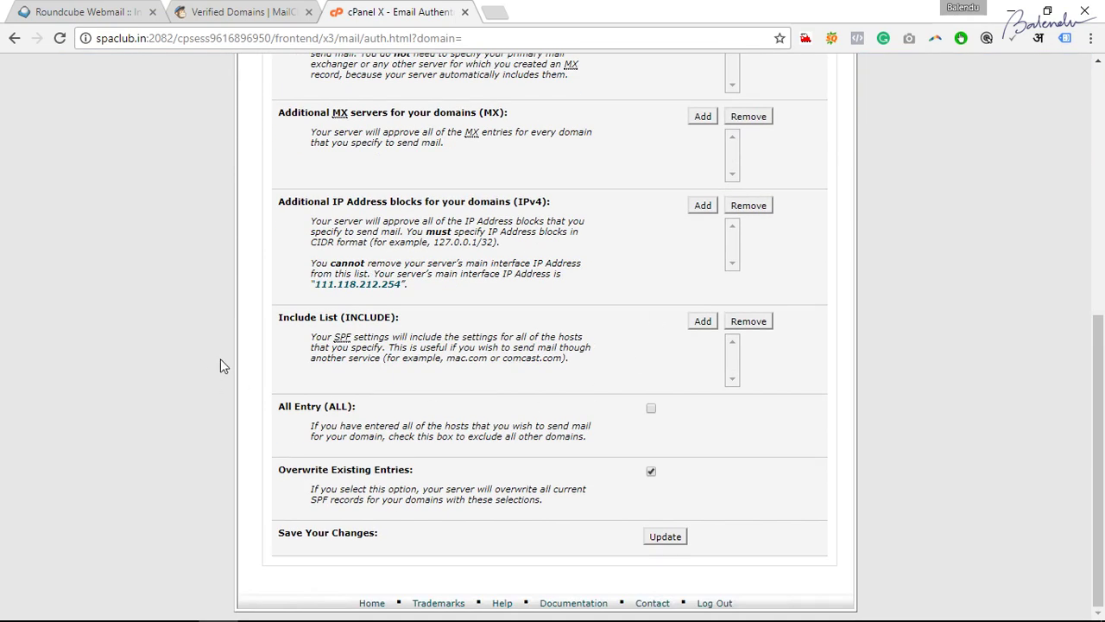
left_click_drag(370, 338, 575, 337)
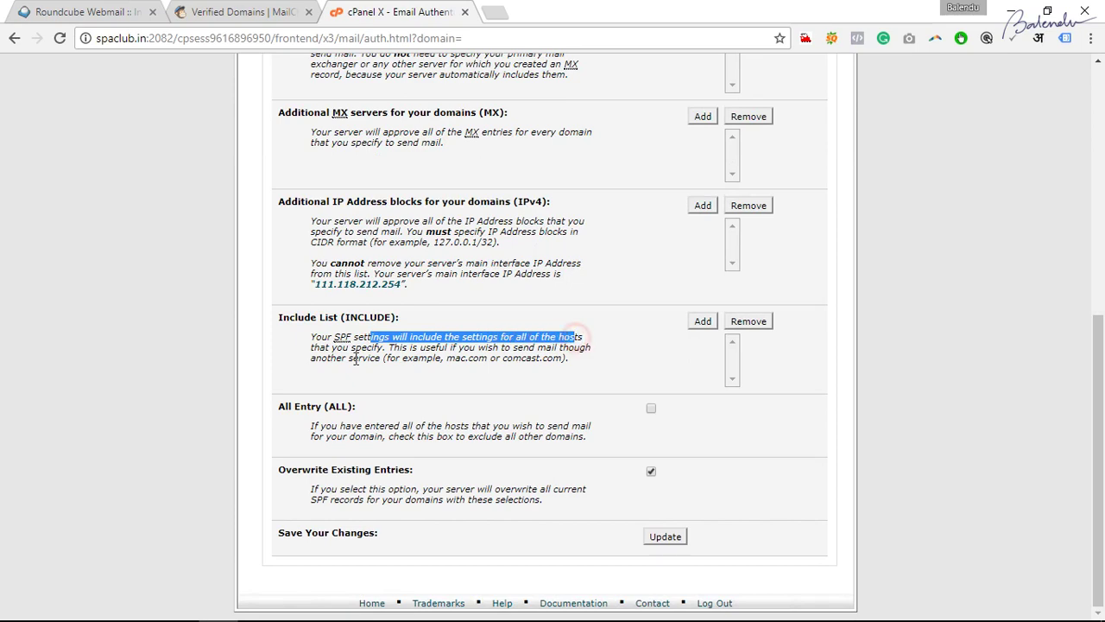
left_click(475, 363)
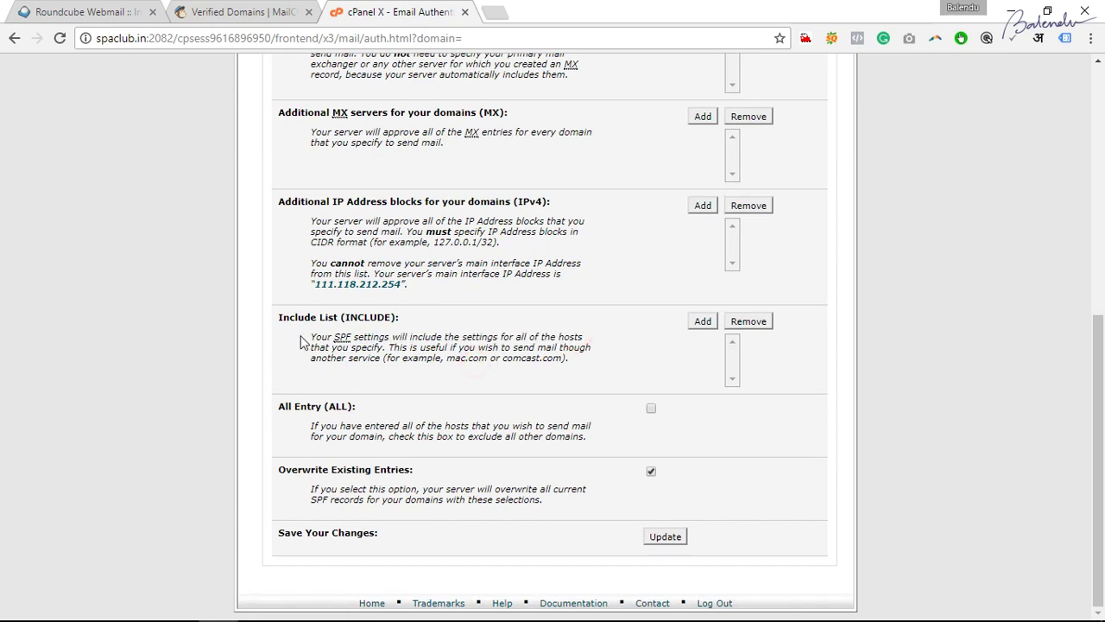
scroll(466, 348, "up", 2)
scroll(466, 349, "up", 2)
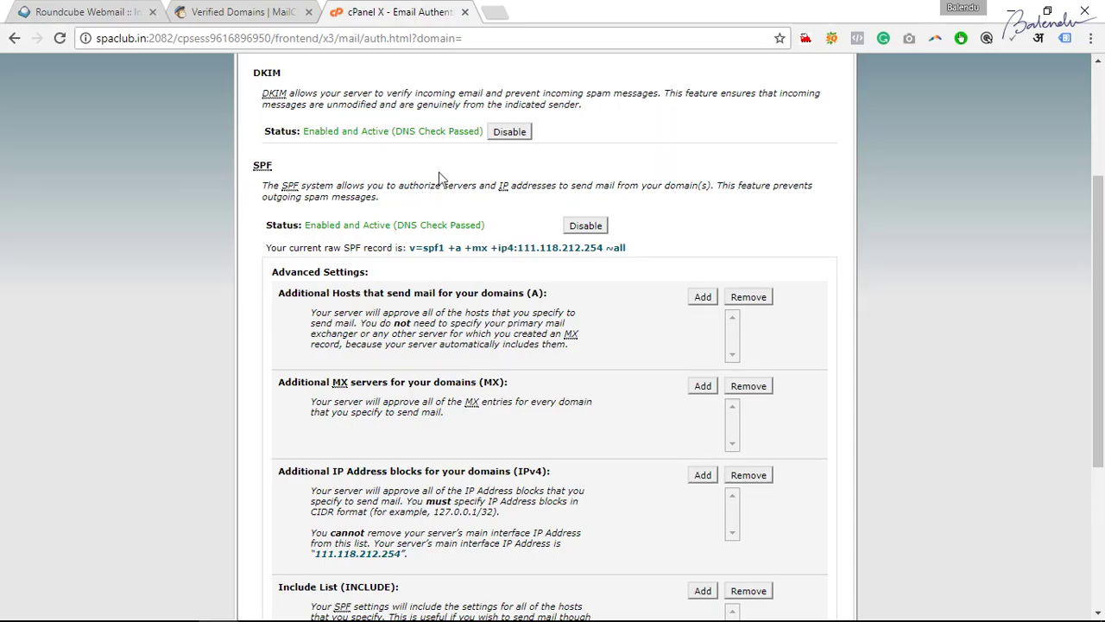
Select the servers.mcsv.net include host in MailChimp's SPF record.
left_click(268, 11)
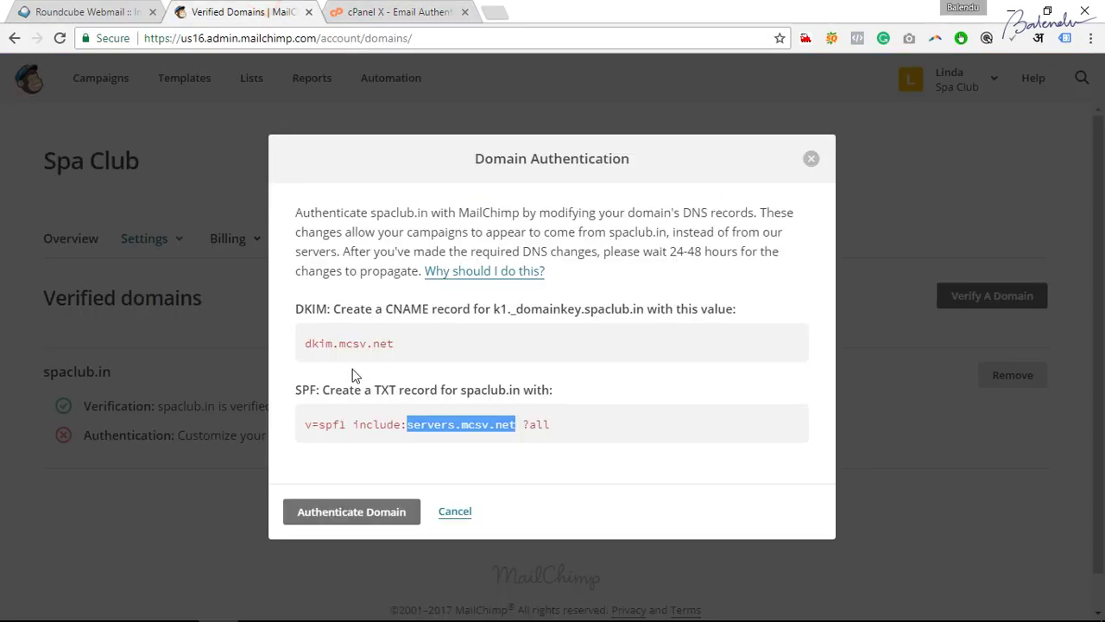
left_click(385, 399)
left_click_drag(407, 424, 516, 424)
key("ctrl+c")
left_click(390, 10)
scroll(725, 395, "down", 3)
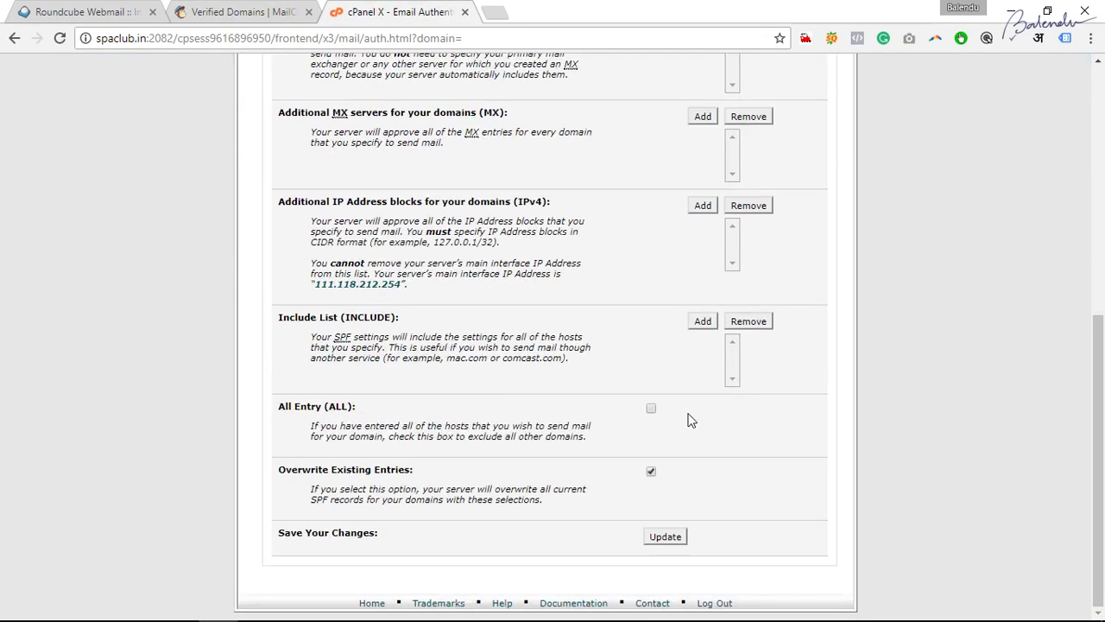
left_click(349, 321)
Read the Part 3 SPF notes in Word, then go back to cPanel's SPF settings.
left_click(297, 607)
scroll(480, 423, "down", 5)
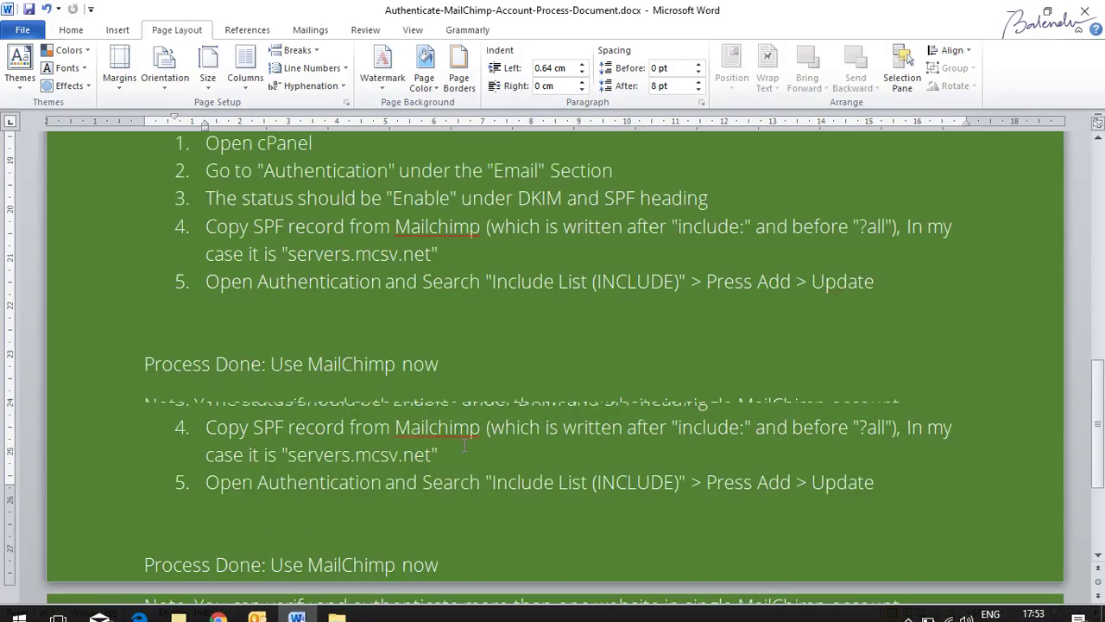
scroll(345, 430, "up", 3)
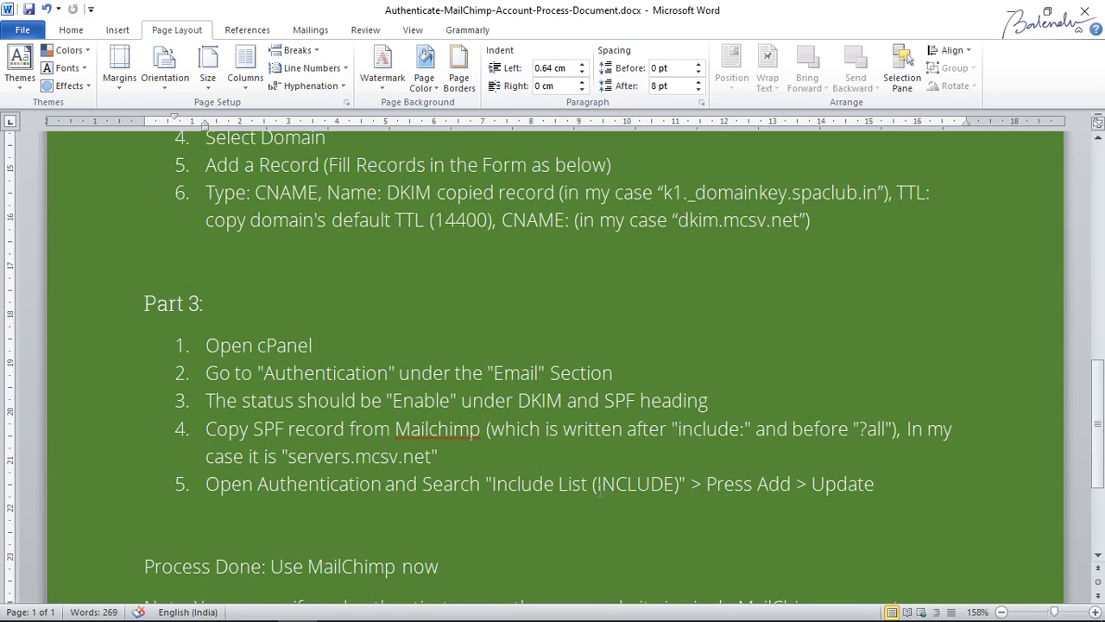
key("alt+Tab")
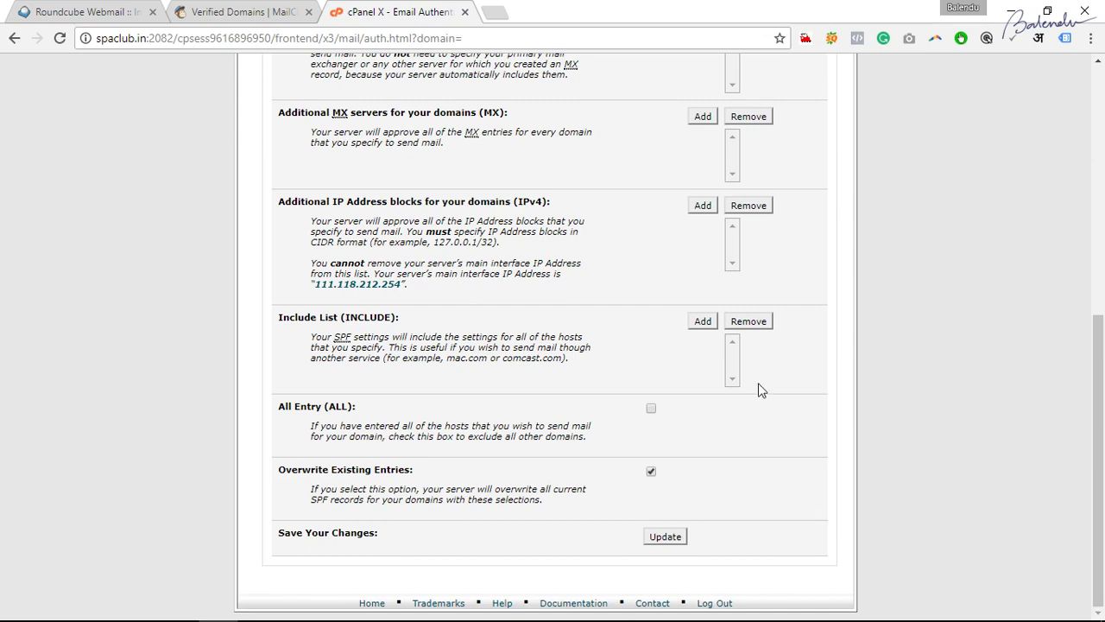
scroll(383, 349, "up", 6)
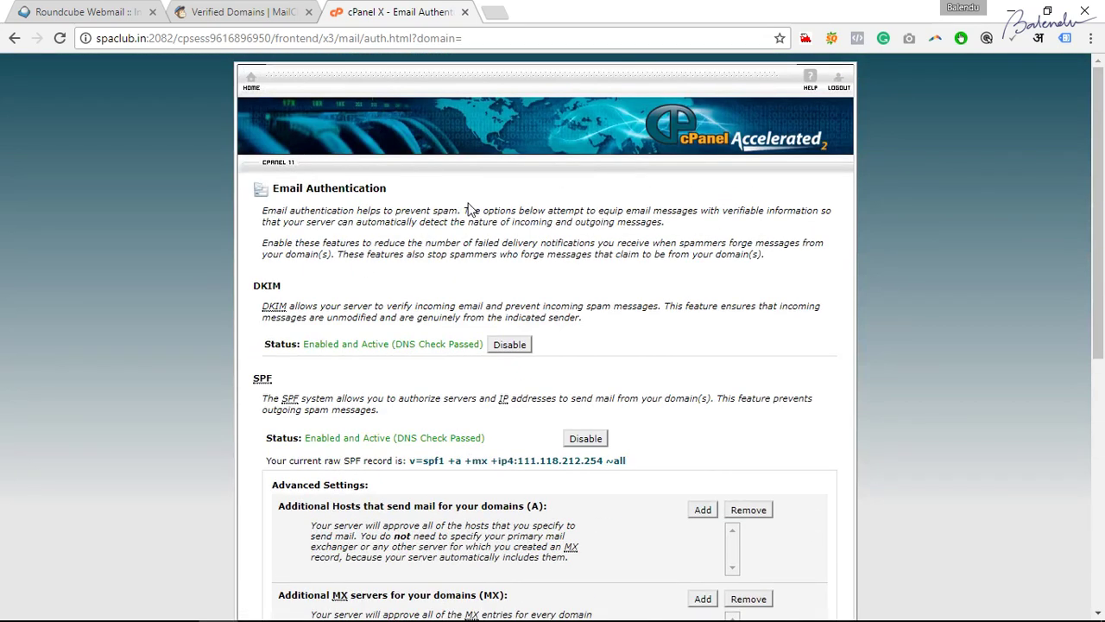
scroll(469, 328, "down", 3)
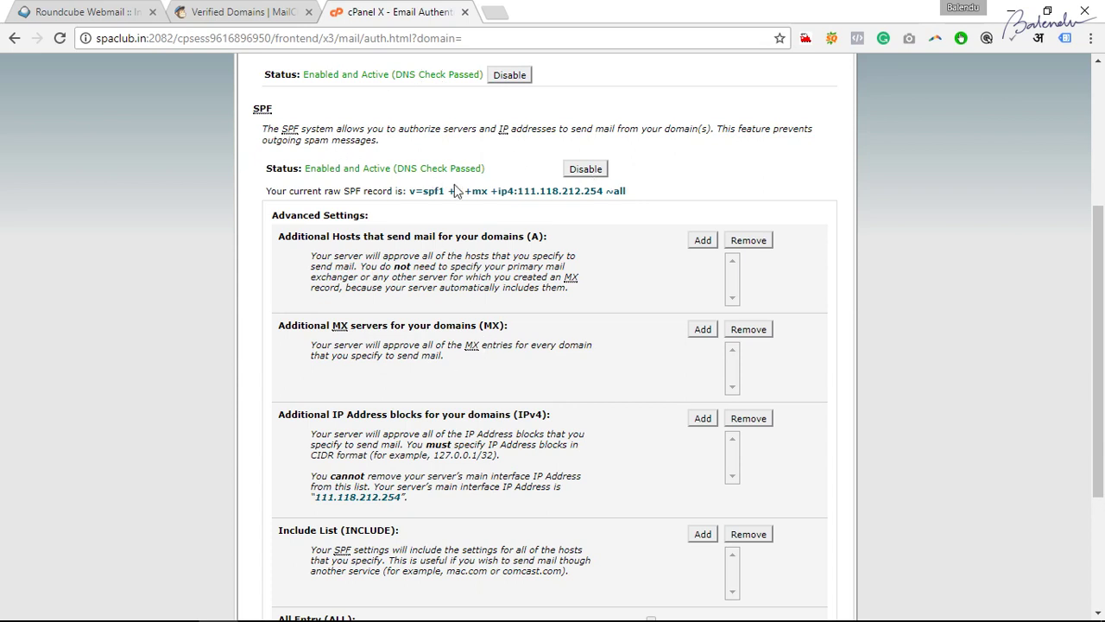
left_click_drag(308, 168, 316, 165)
left_click_drag(326, 74, 398, 72)
left_click_drag(486, 167, 347, 165)
left_click(348, 167)
scroll(291, 97, "up", 3)
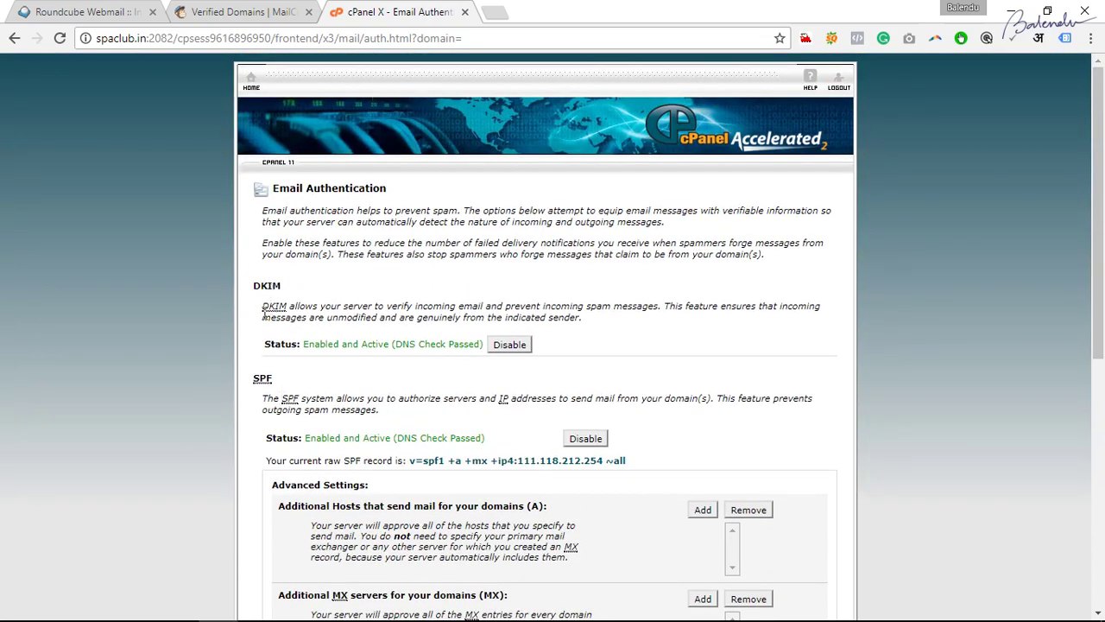
scroll(453, 428, "down", 3)
scroll(453, 425, "down", 3)
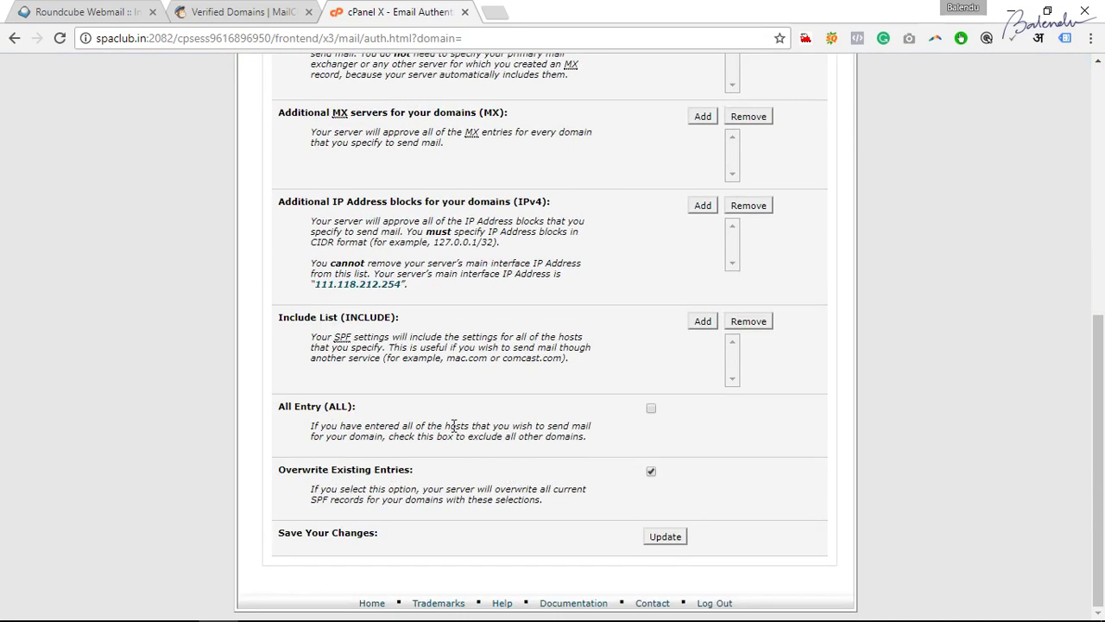
Add servers.mcsv.net to the SPF Include List, save the update, and go back.
left_click(701, 324)
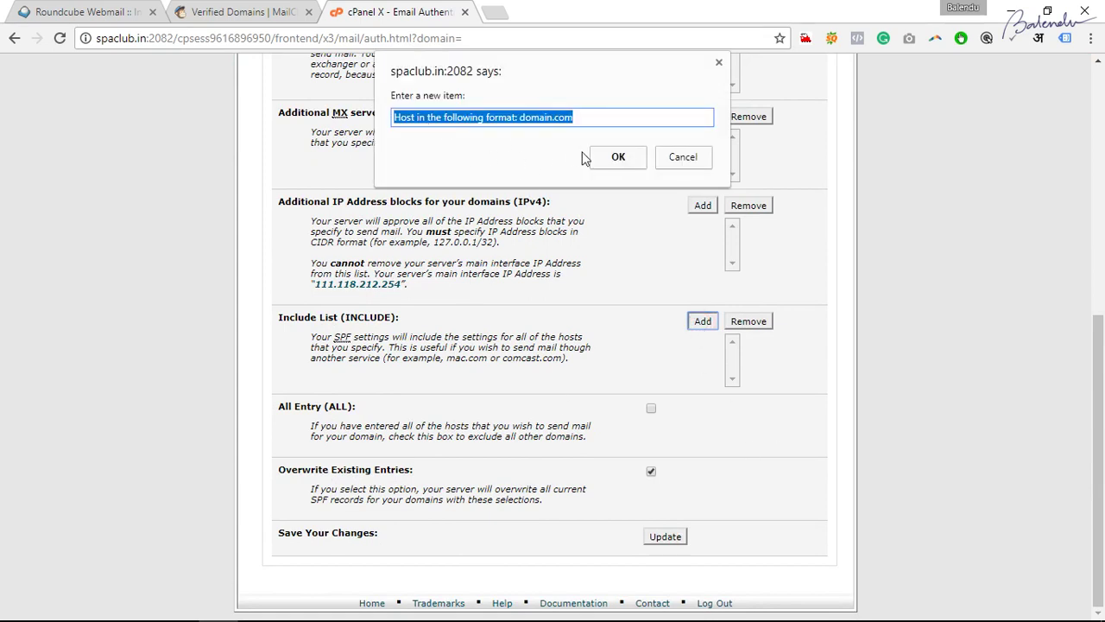
key("ctrl+v")
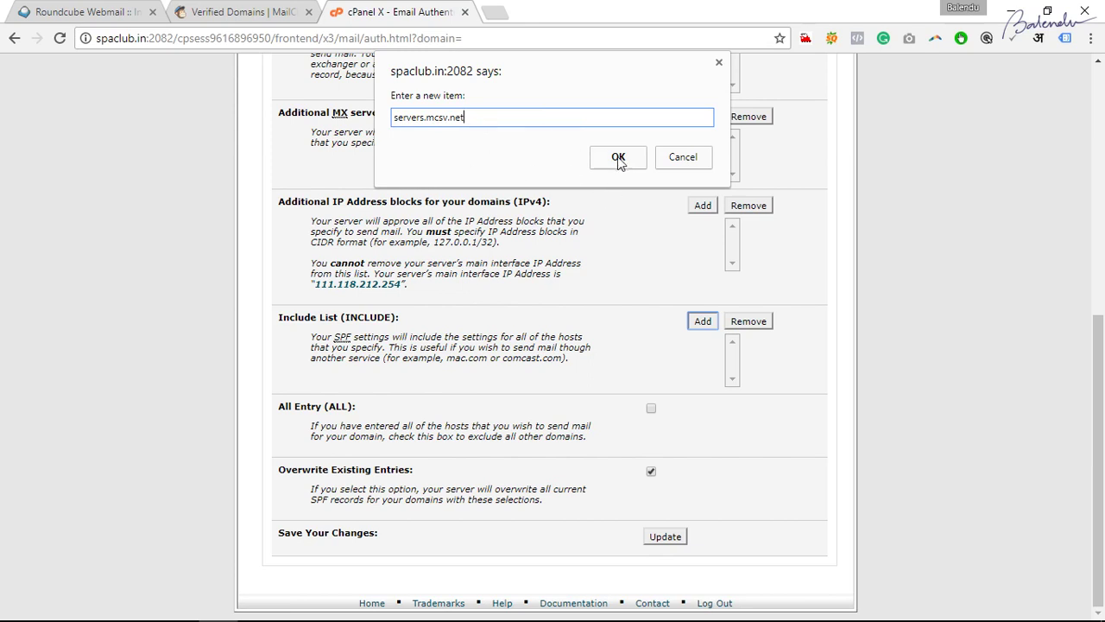
left_click(618, 156)
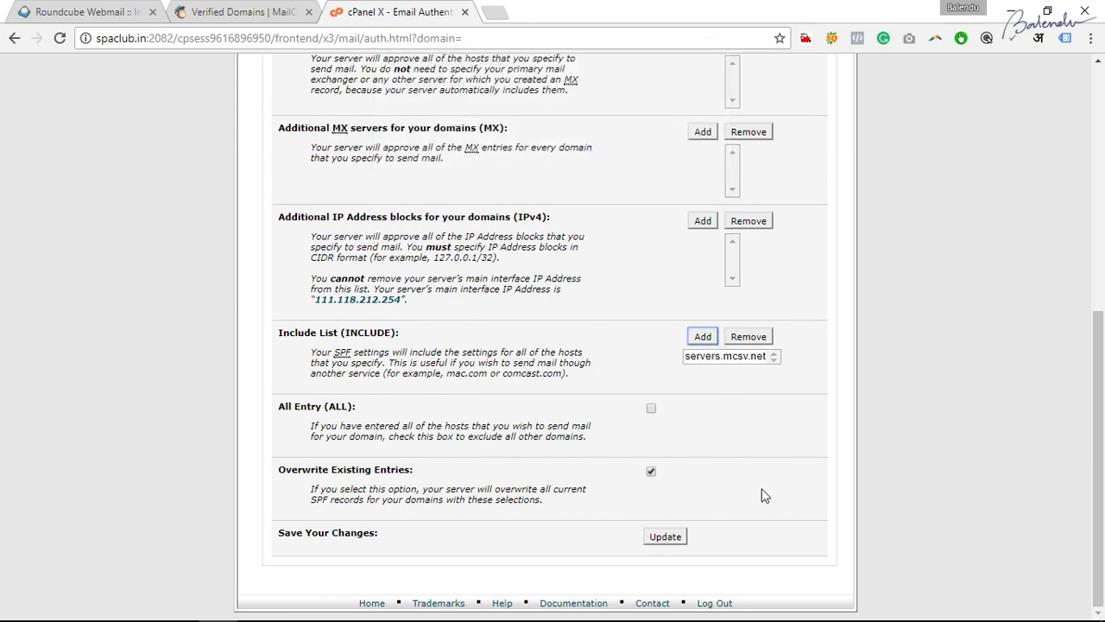
left_click(666, 538)
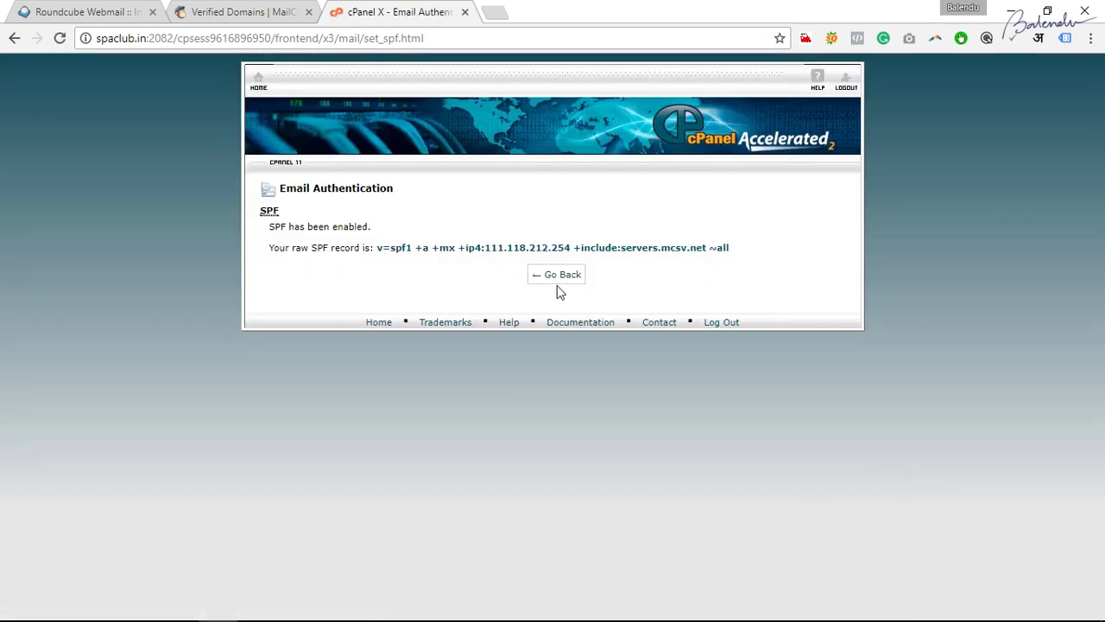
left_click_drag(625, 247, 705, 248)
left_click(557, 274)
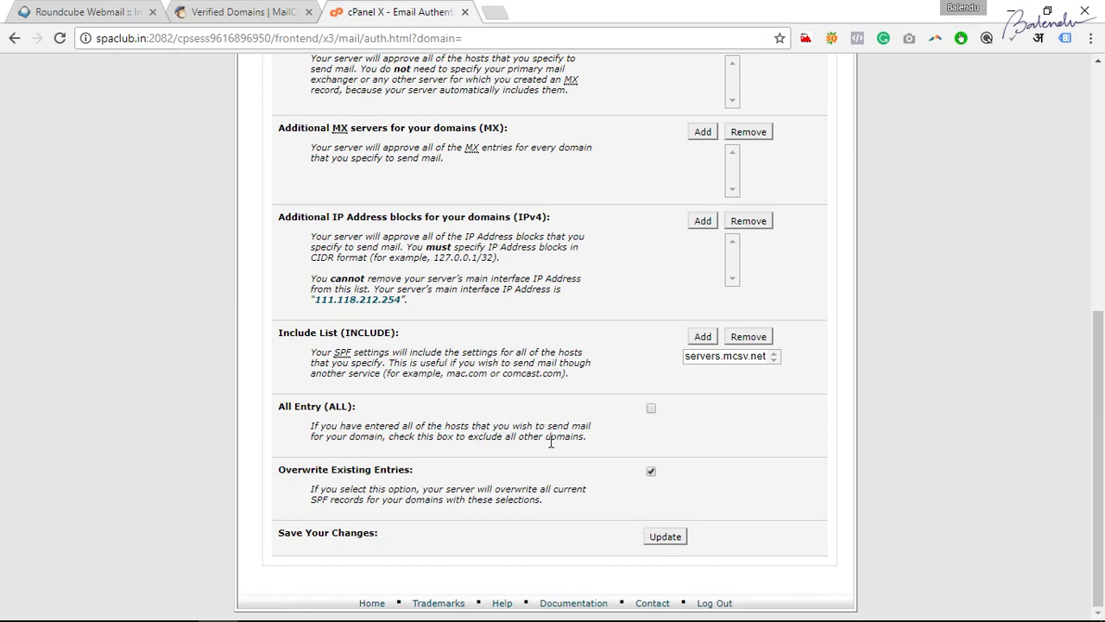
Tick All Entry (ALL) so SPF ends in -all, save, and return to cPanel home.
left_click(652, 414)
left_click(678, 537)
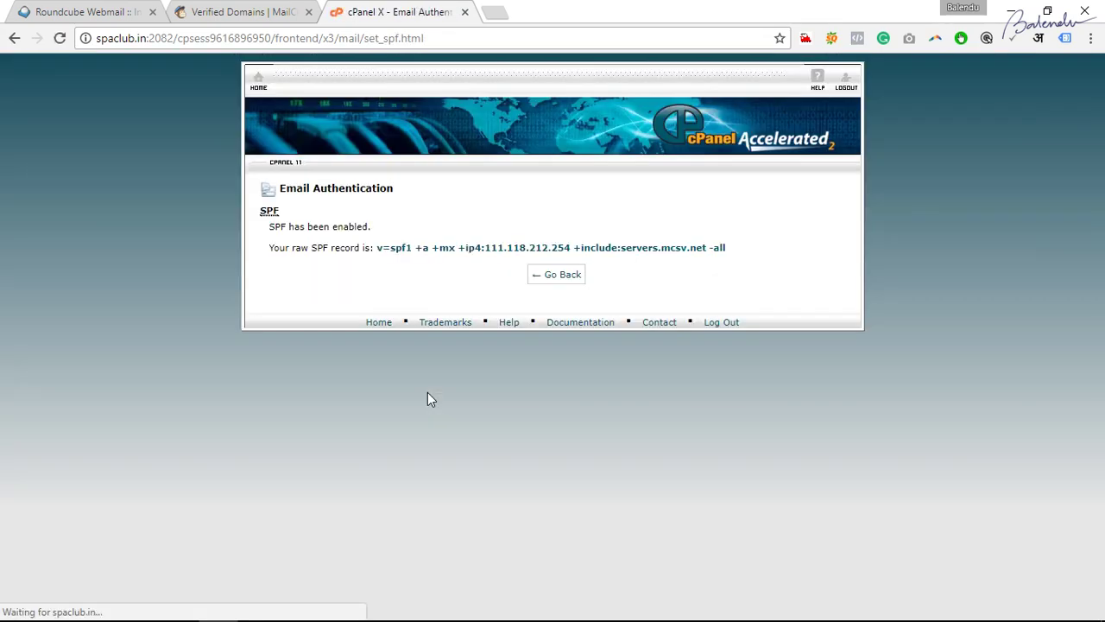
left_click(554, 278)
scroll(661, 496, "down", 5)
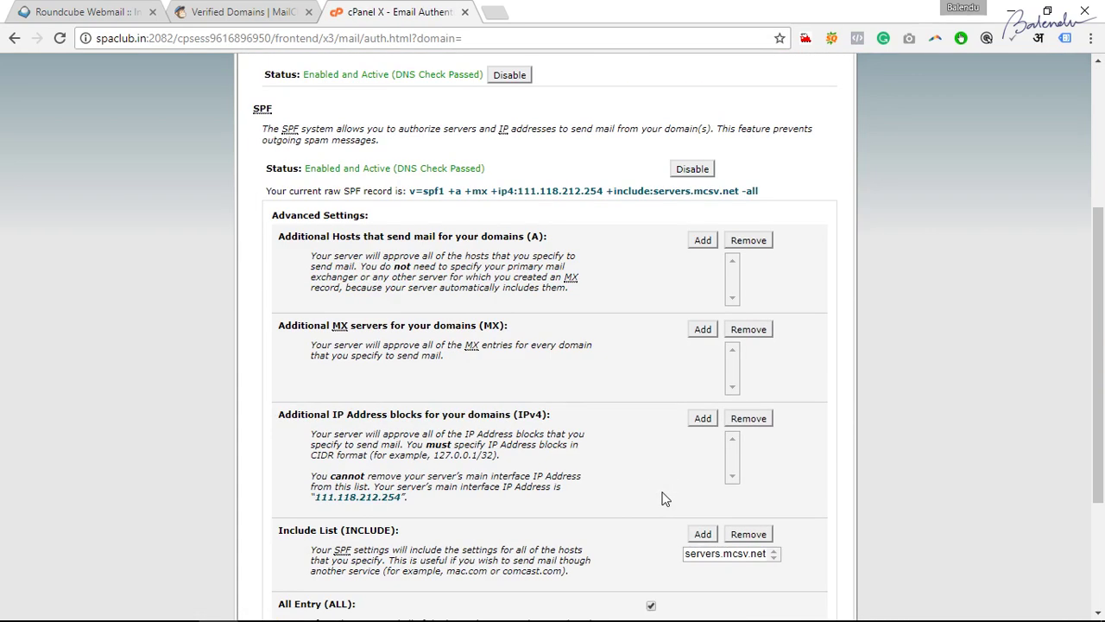
scroll(506, 543, "up", 10)
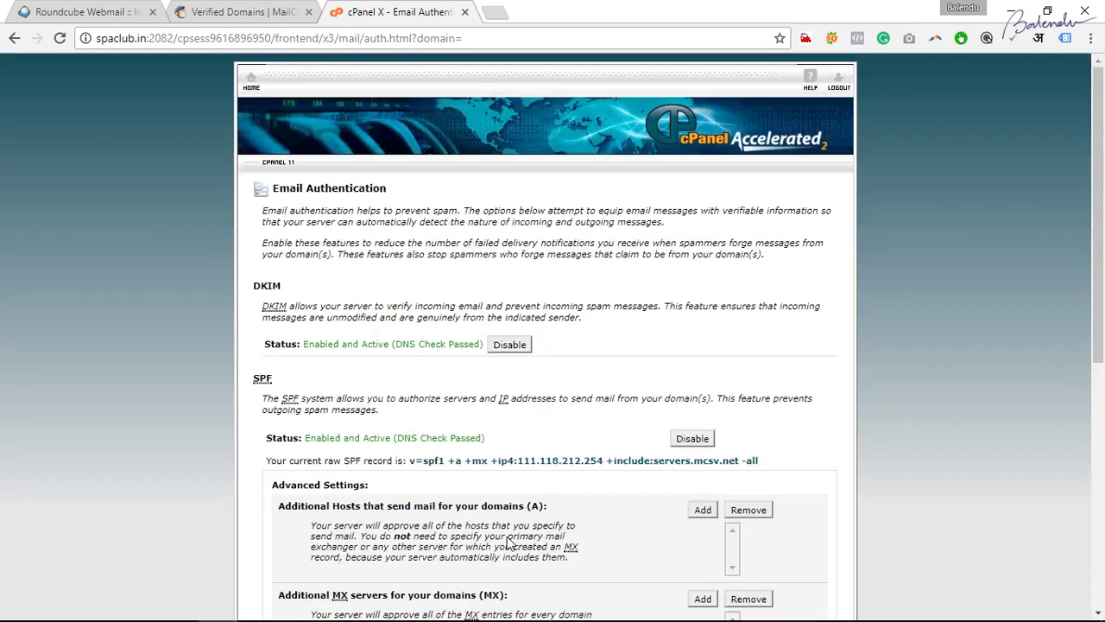
left_click(249, 86)
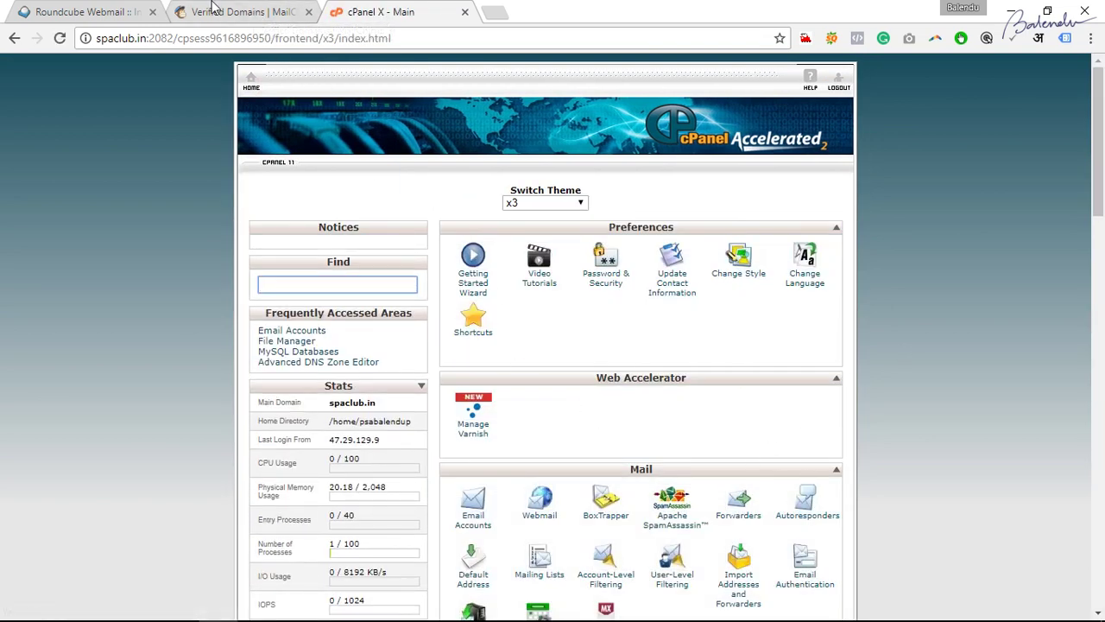
Reopen spaclub.in's setup instructions in MailChimp and run Authenticate Domain, confirming it's authenticated.
left_click(209, 10)
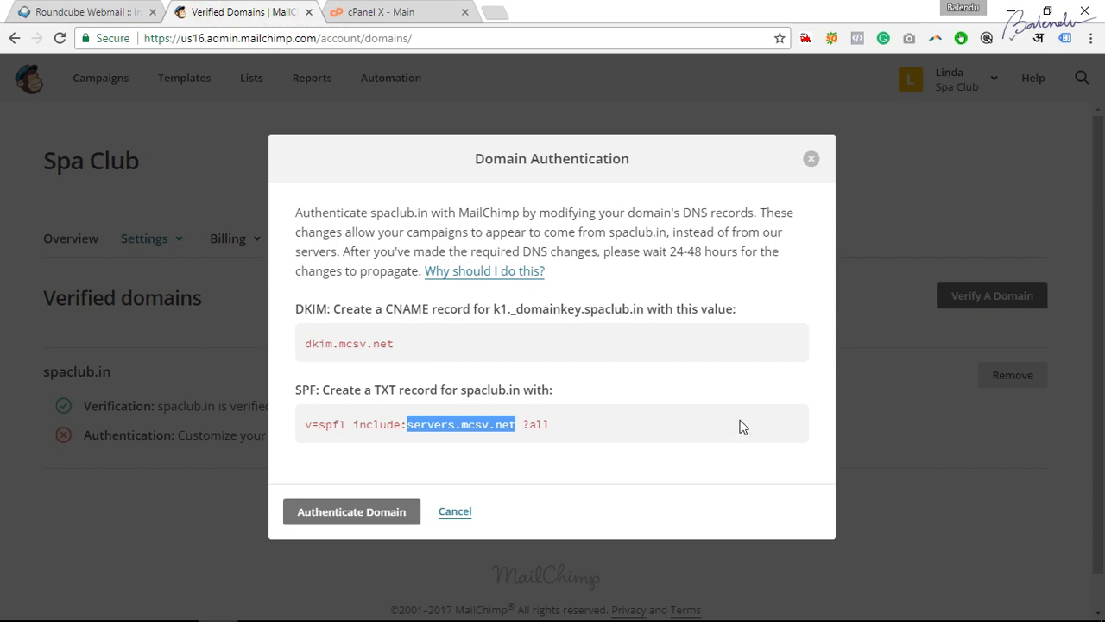
left_click(812, 159)
left_click(635, 436)
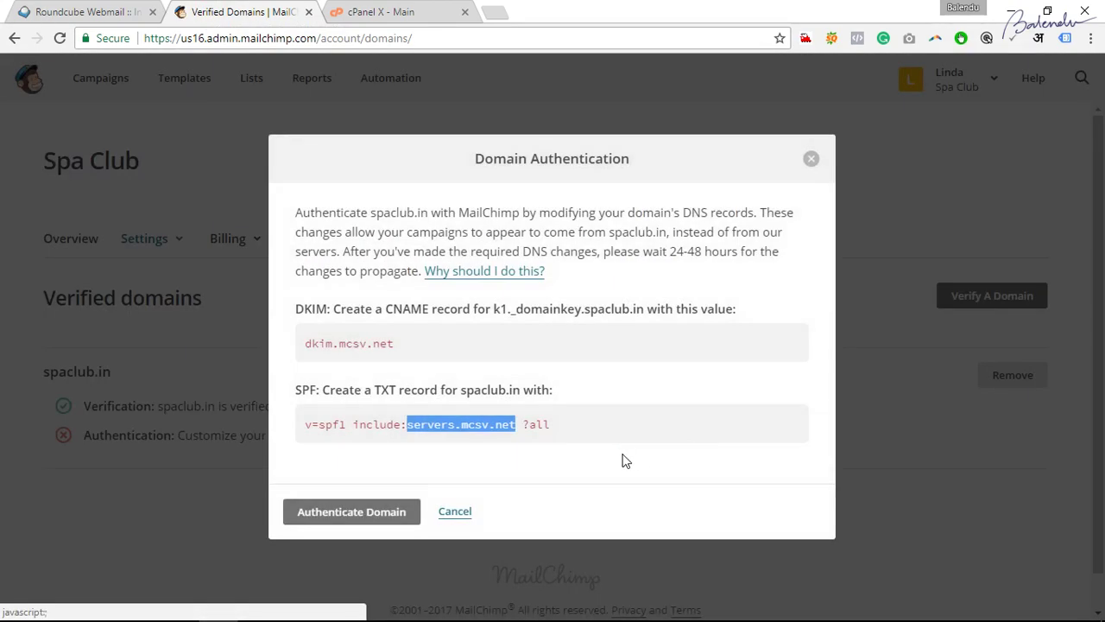
left_click(350, 518)
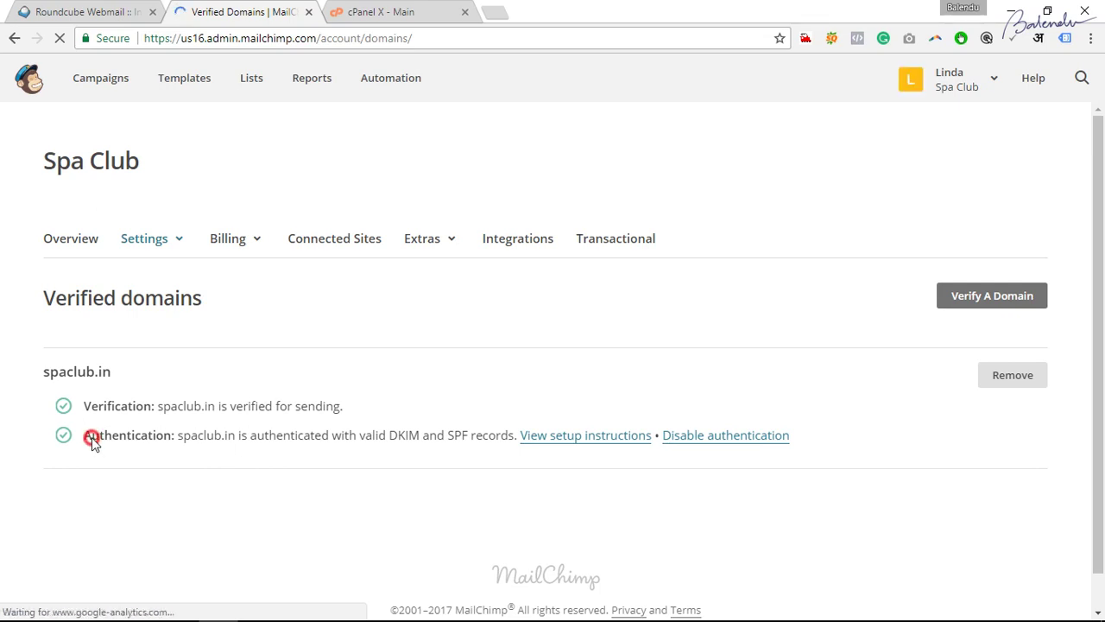
left_click_drag(92, 437, 168, 437)
left_click(248, 451)
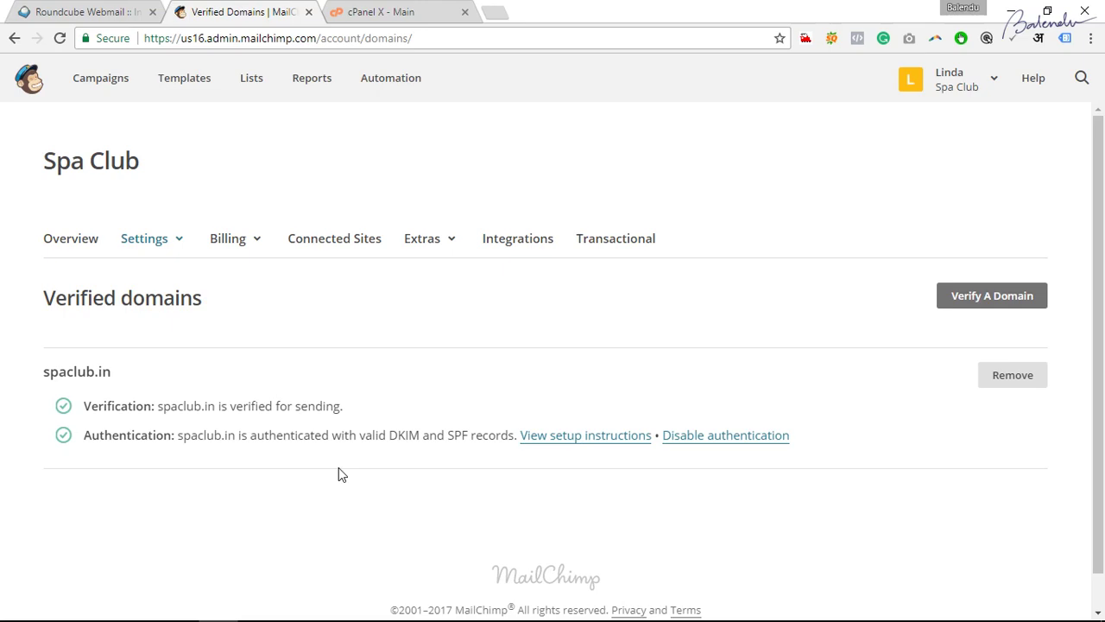
key("alt+Tab")
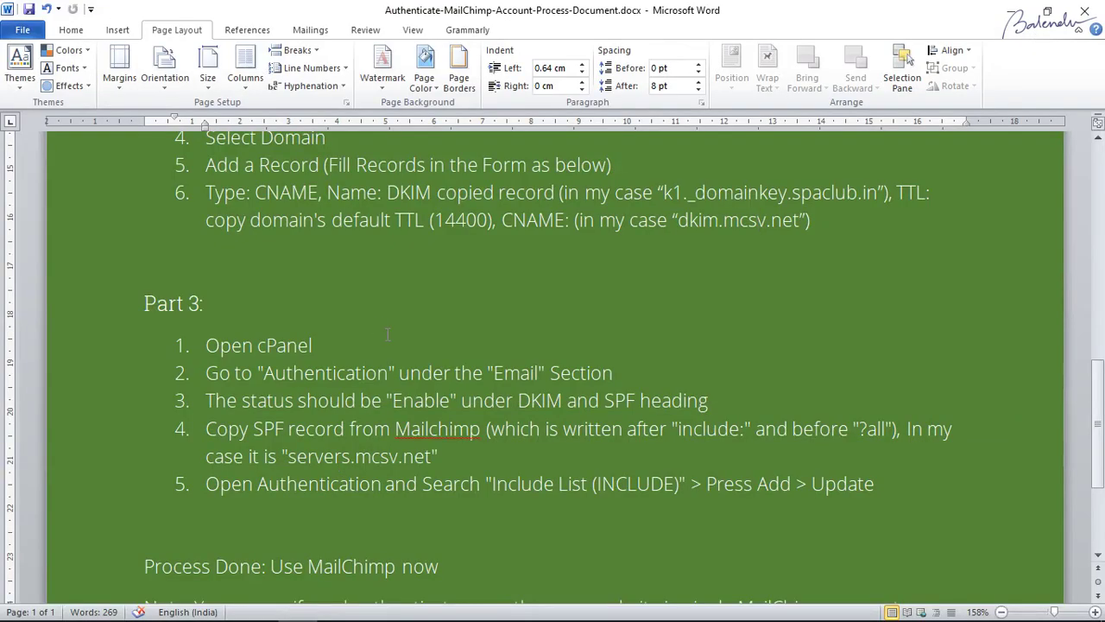
Read the notes' Sender Policy Framework explanation, then return to MailChimp's Verified domains page.
scroll(388, 334, "up", 7)
left_click_drag(251, 245, 465, 245)
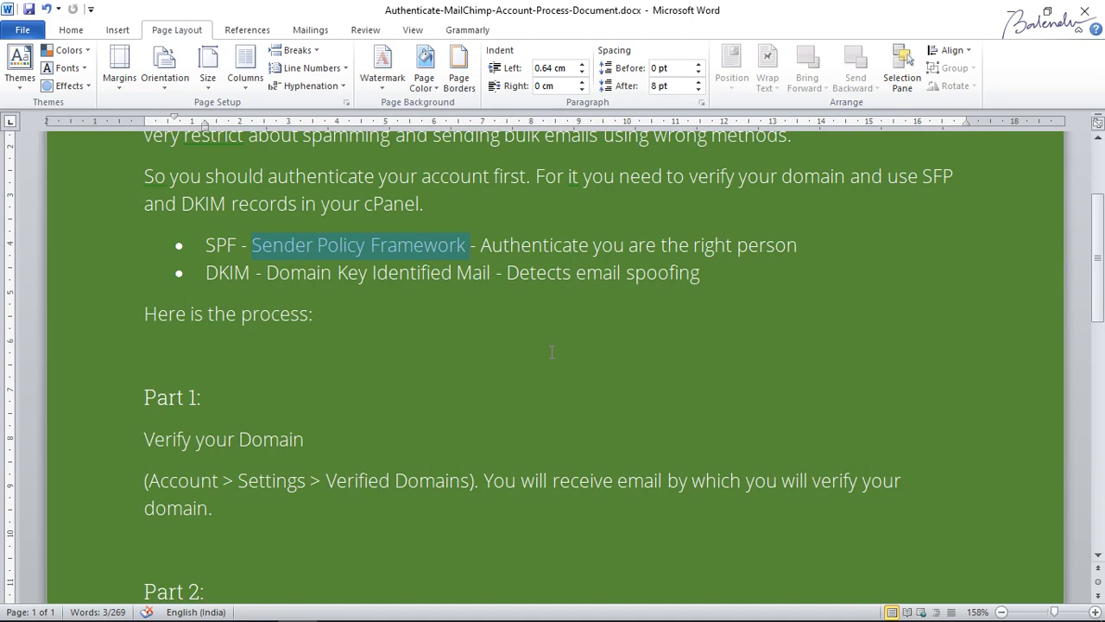
scroll(711, 370, "up", 3)
left_click(490, 377)
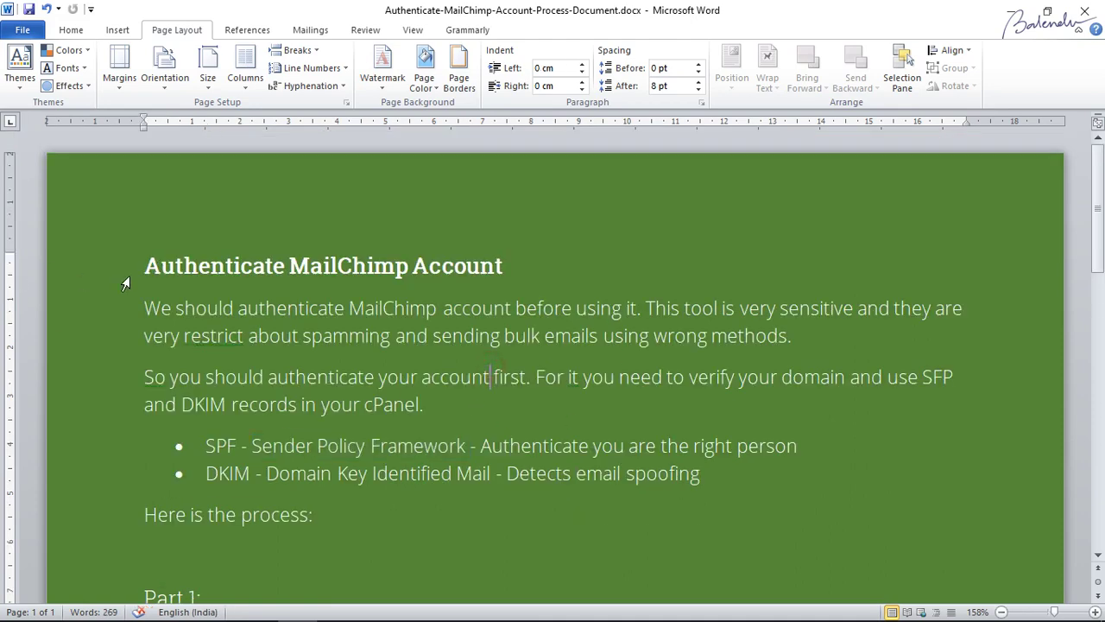
scroll(319, 346, "down", 10)
scroll(391, 419, "up", 10)
key("alt+Tab")
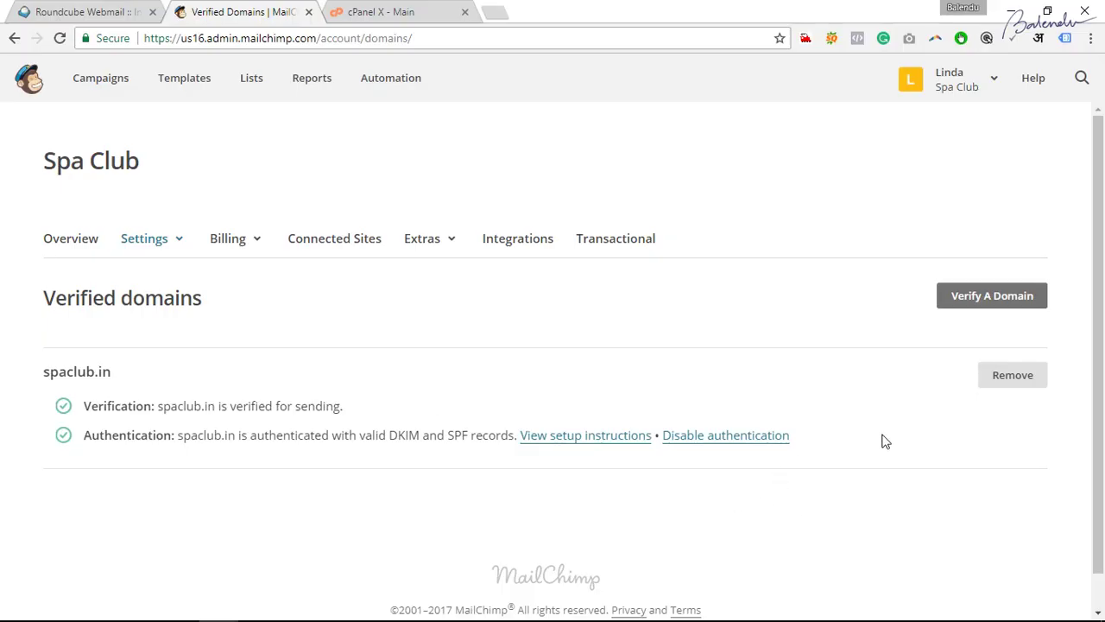